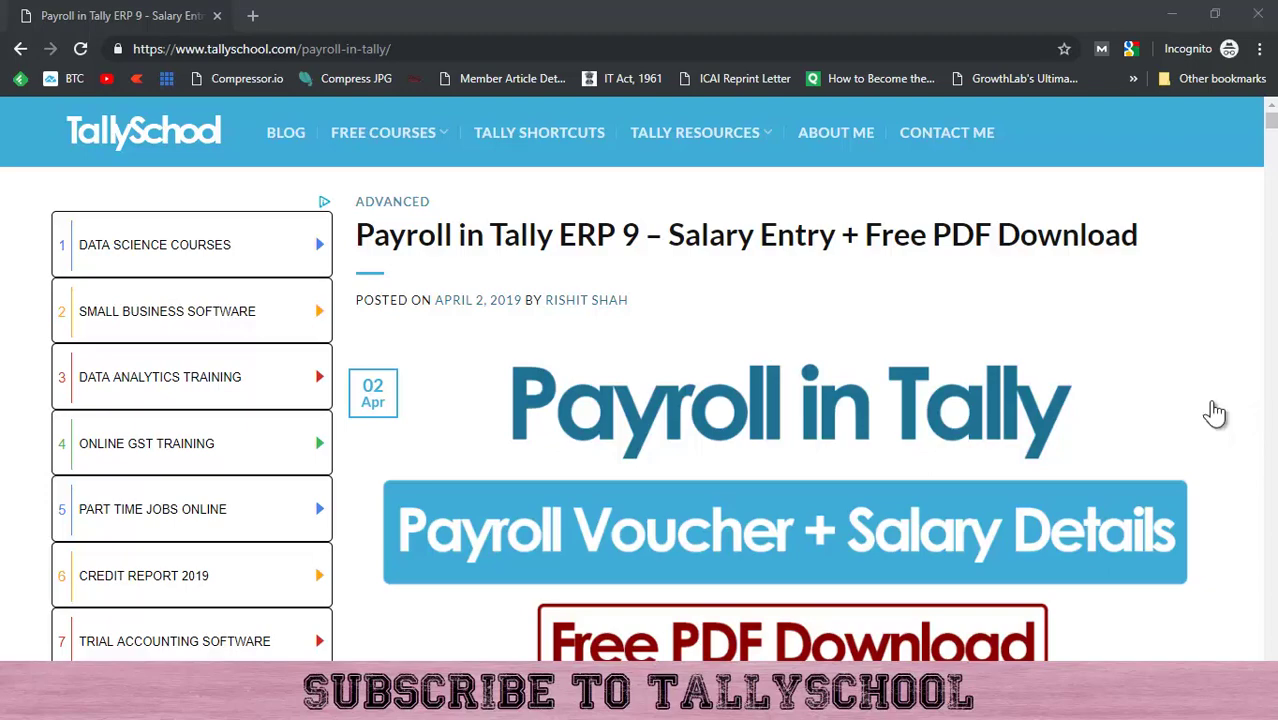
Scroll past the header image to the 'What you will learn' list and the Introduction heading
scroll(1214, 412, "down", 8)
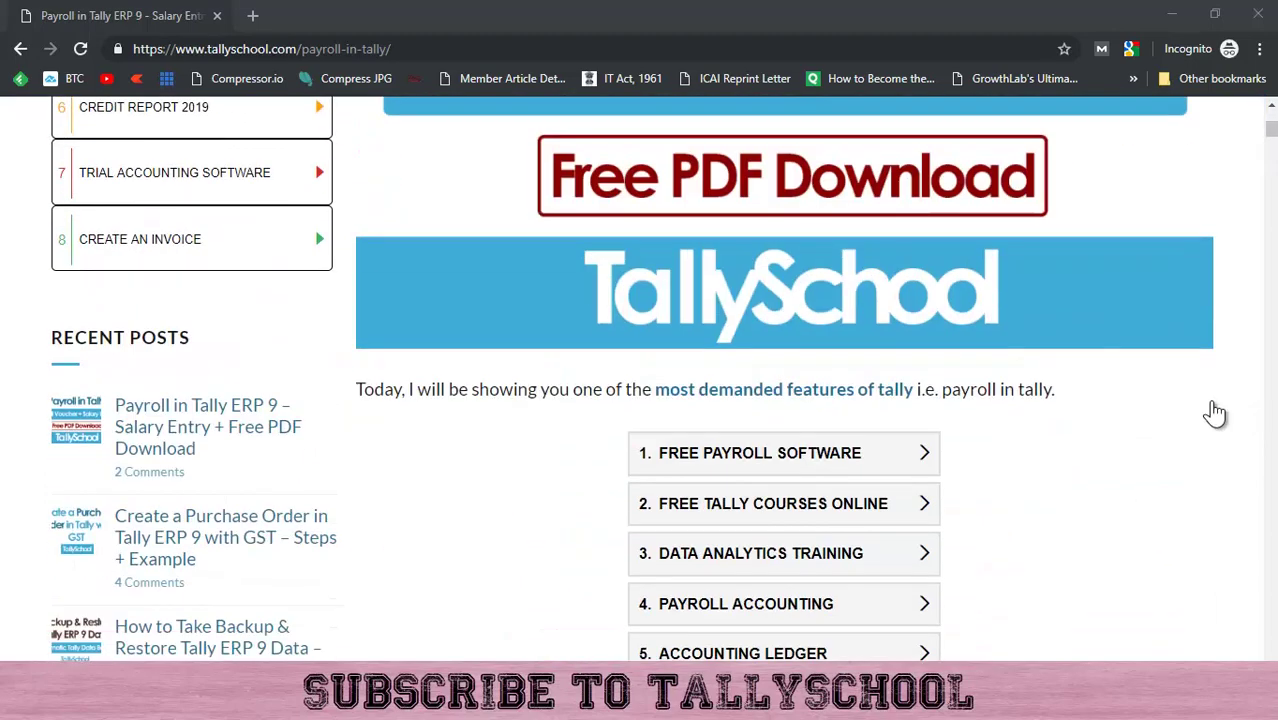
scroll(1214, 412, "down", 5)
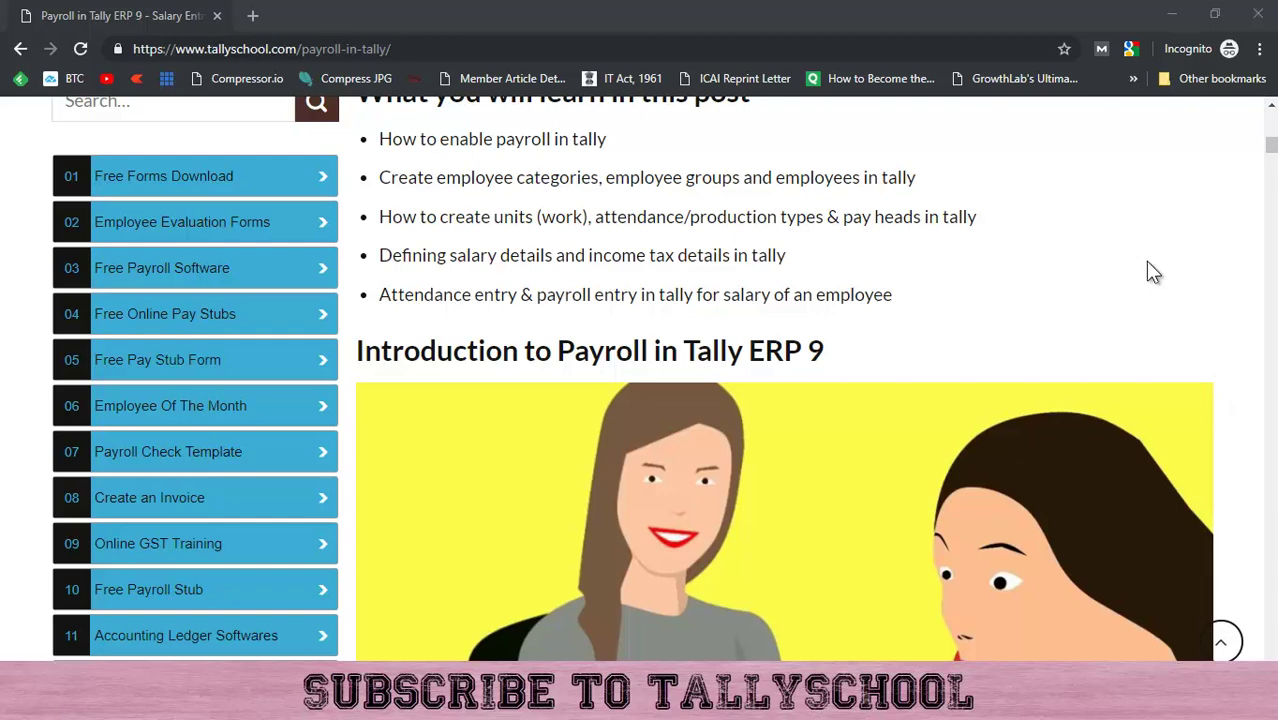
Scroll past units, attendance types and pay heads to 'Defining Salary Details & Income Tax Details in Tally ERP 9'
scroll(1190, 328, "down", 3)
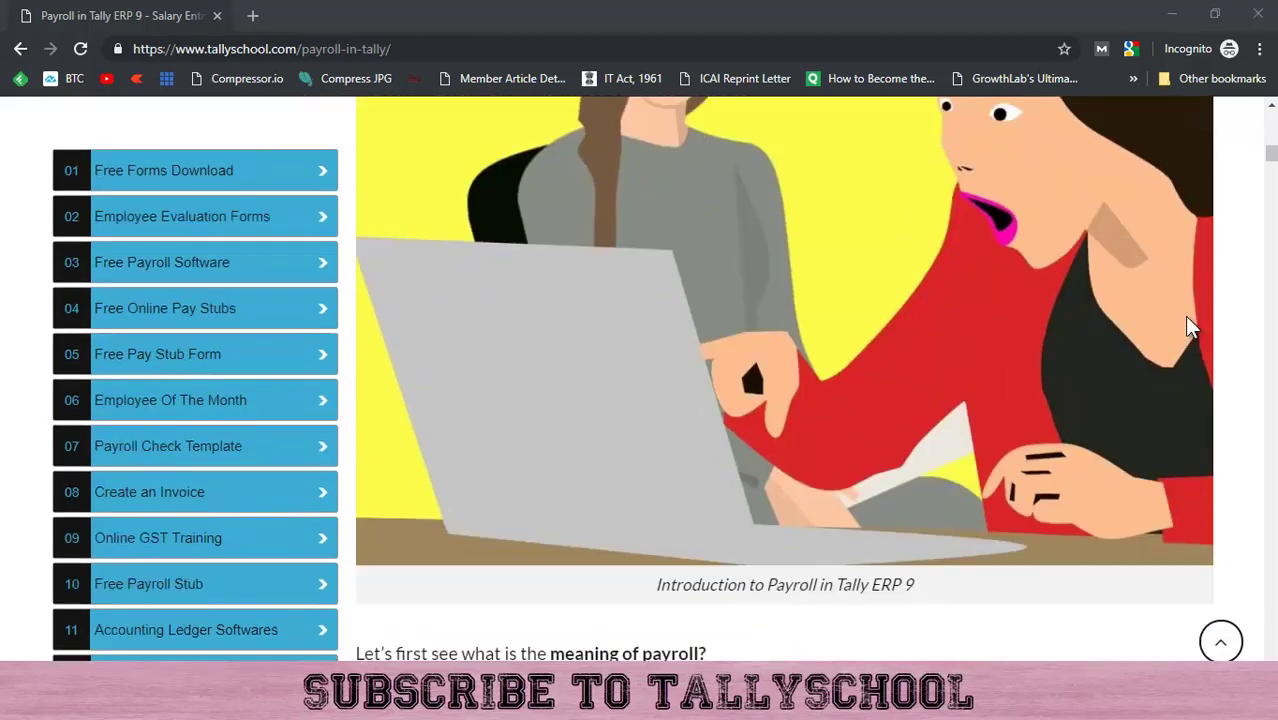
scroll(1188, 325, "down", 20)
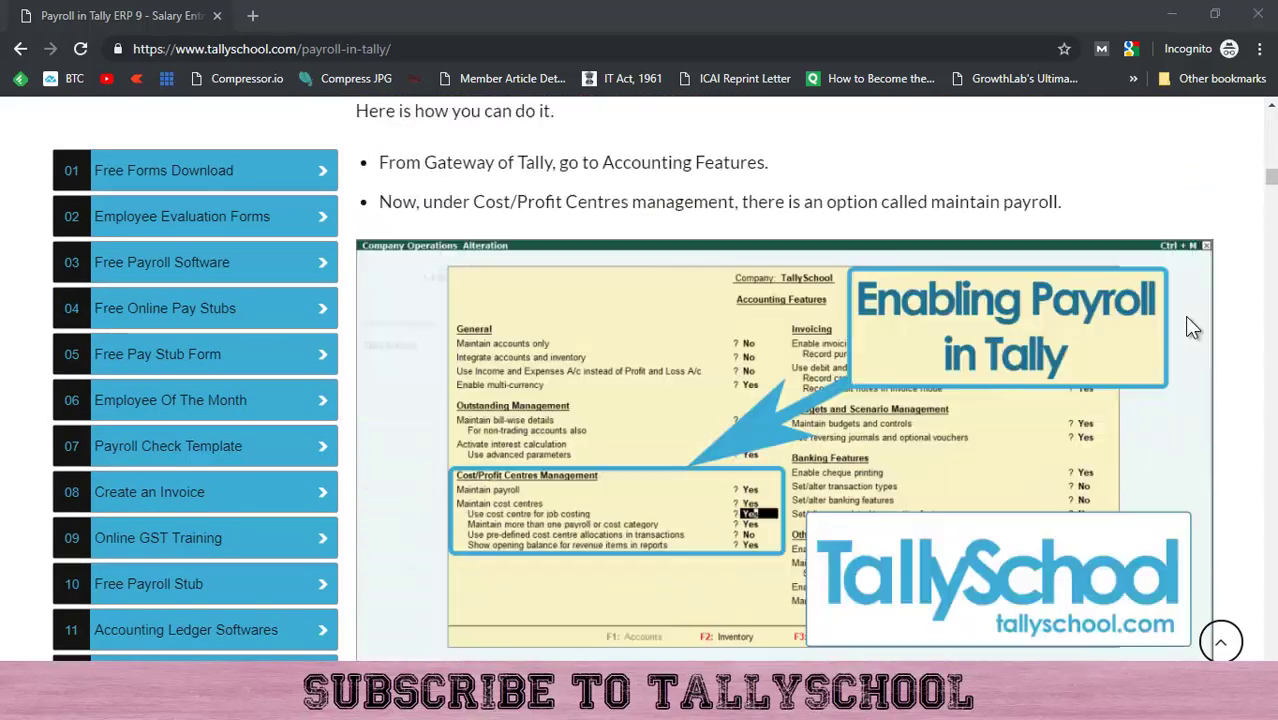
scroll(1190, 326, "down", 20)
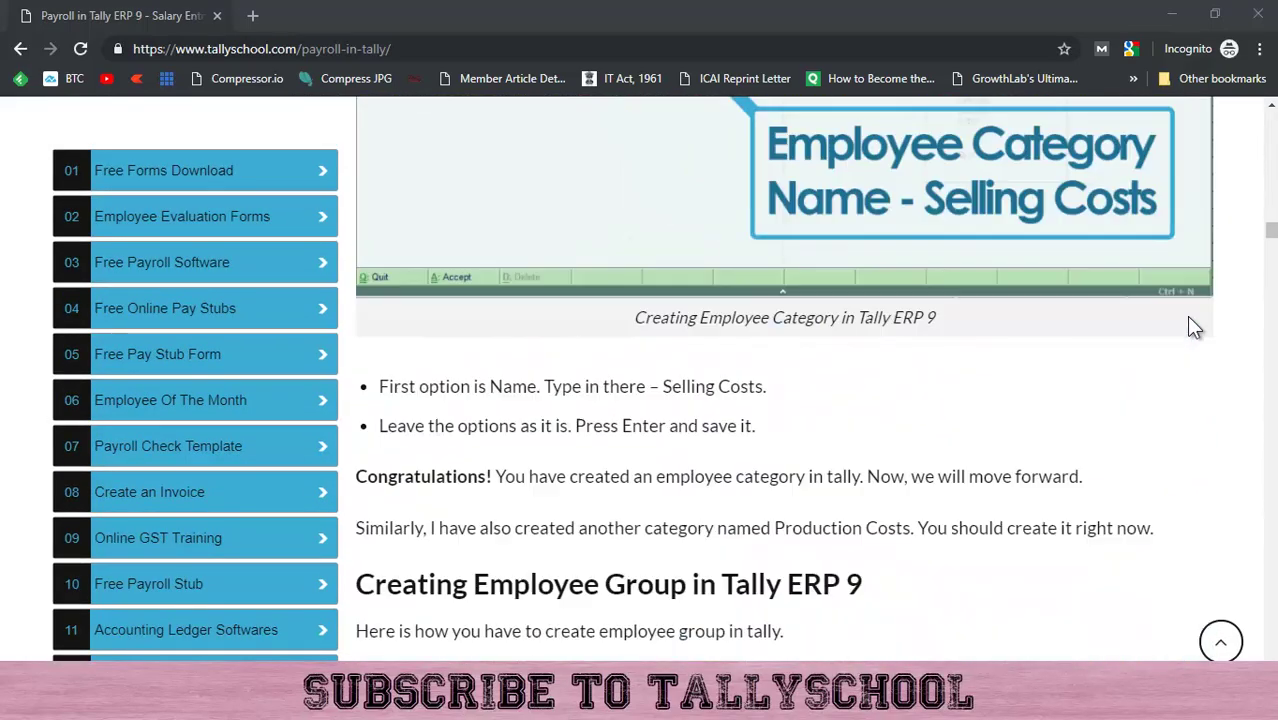
scroll(1192, 326, "down", 15)
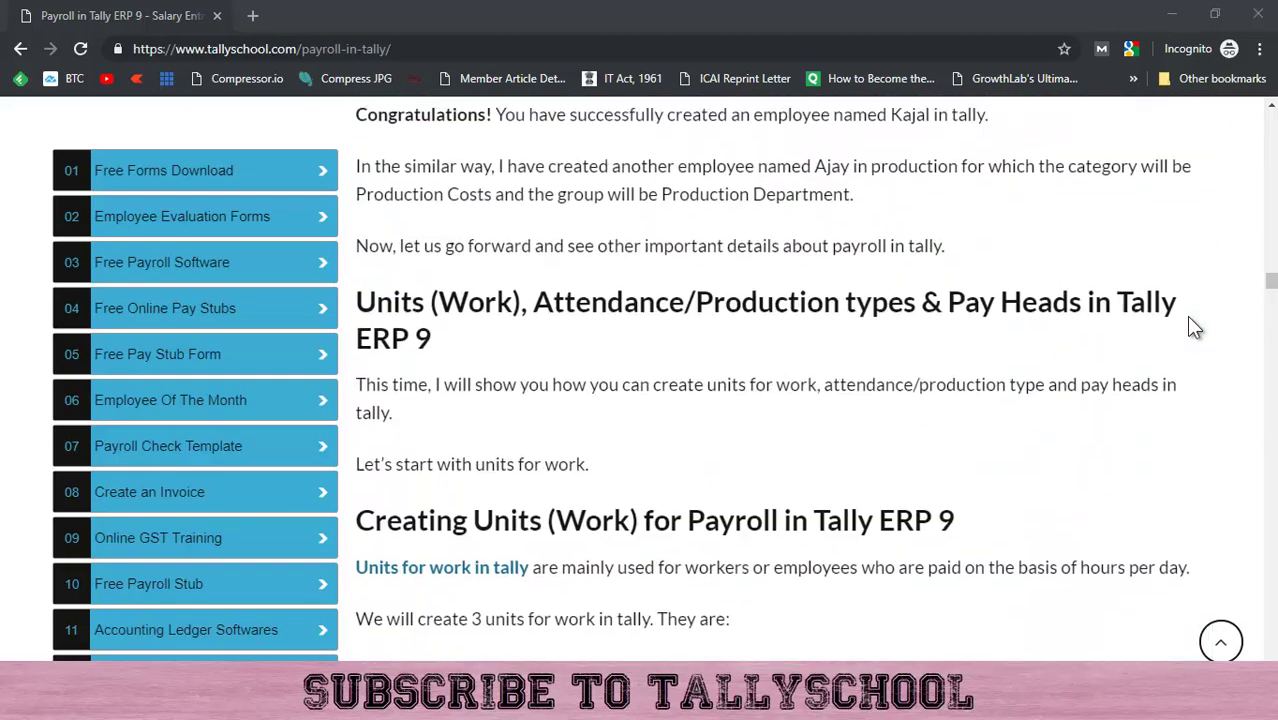
scroll(1192, 326, "down", 6)
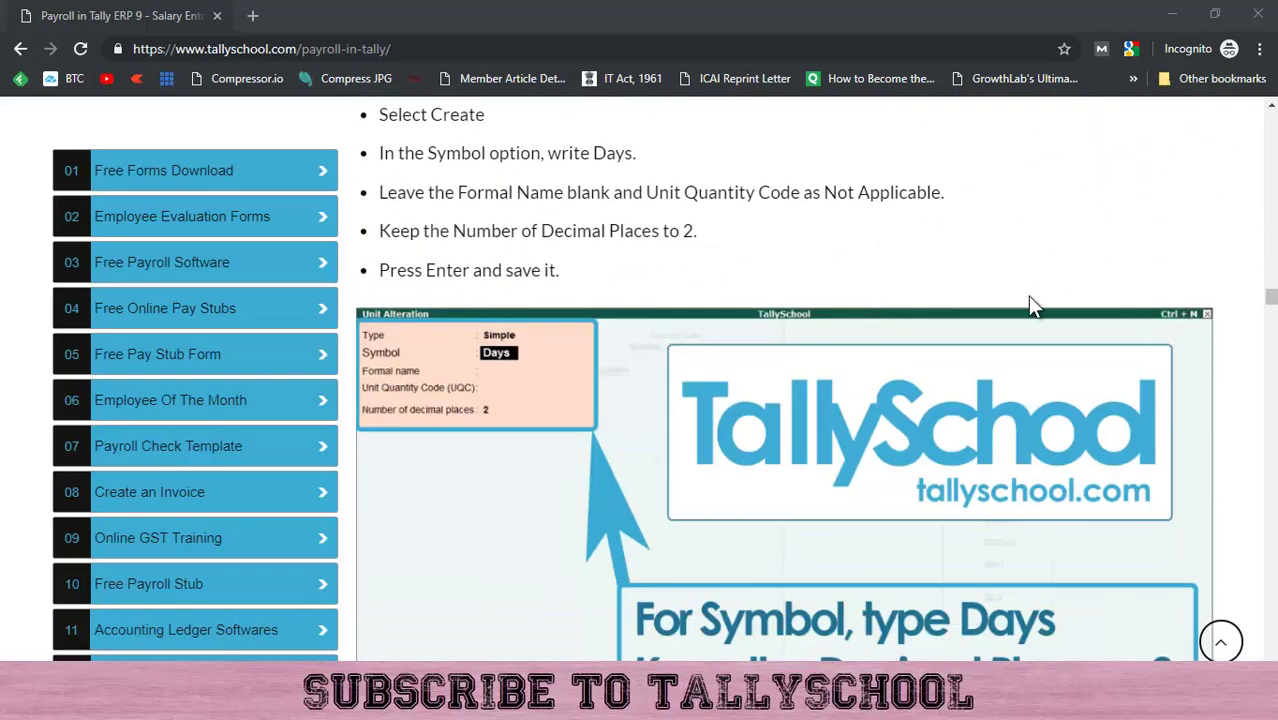
scroll(1030, 300, "down", 10)
scroll(1030, 300, "down", 8)
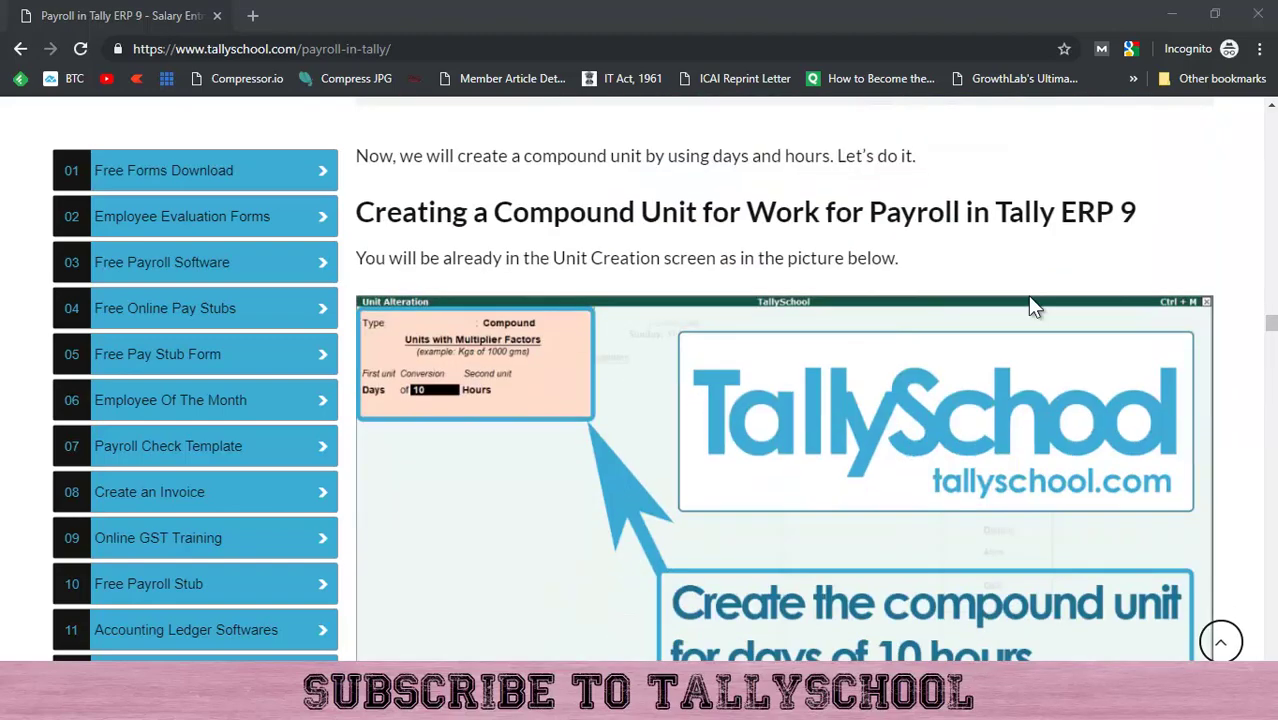
scroll(1031, 305, "down", 3)
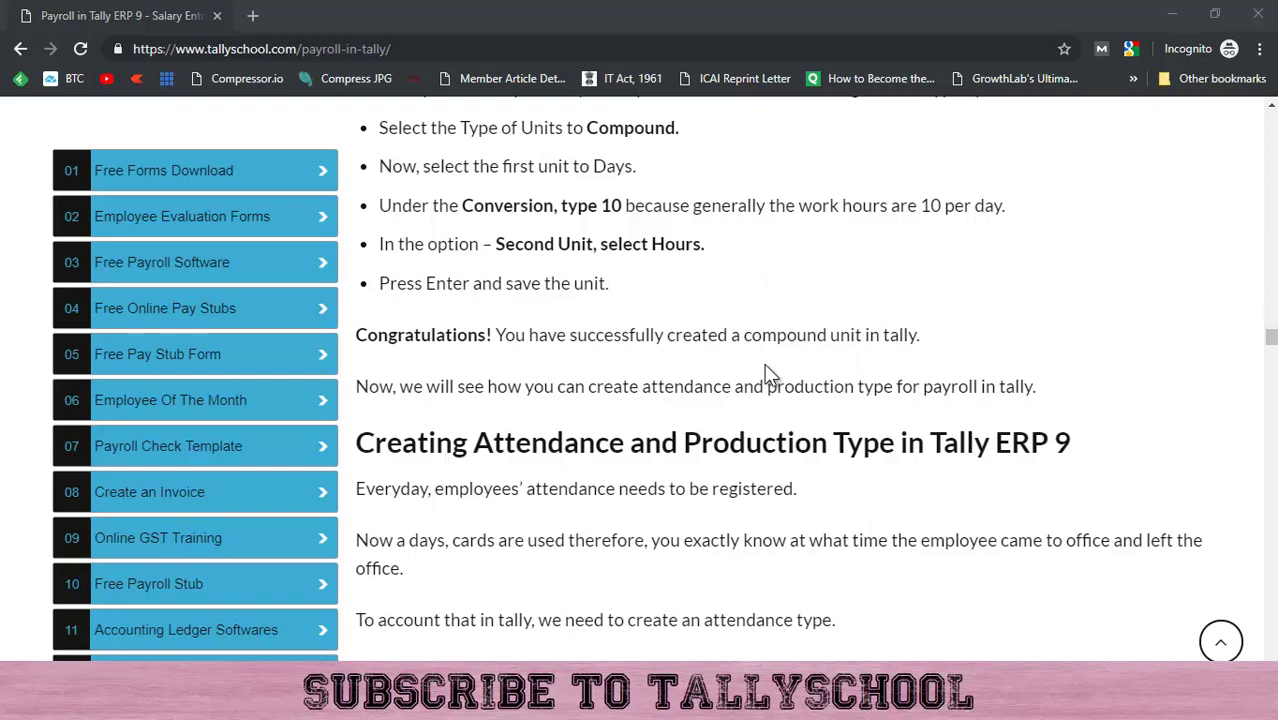
scroll(738, 358, "down", 1)
scroll(716, 362, "down", 4)
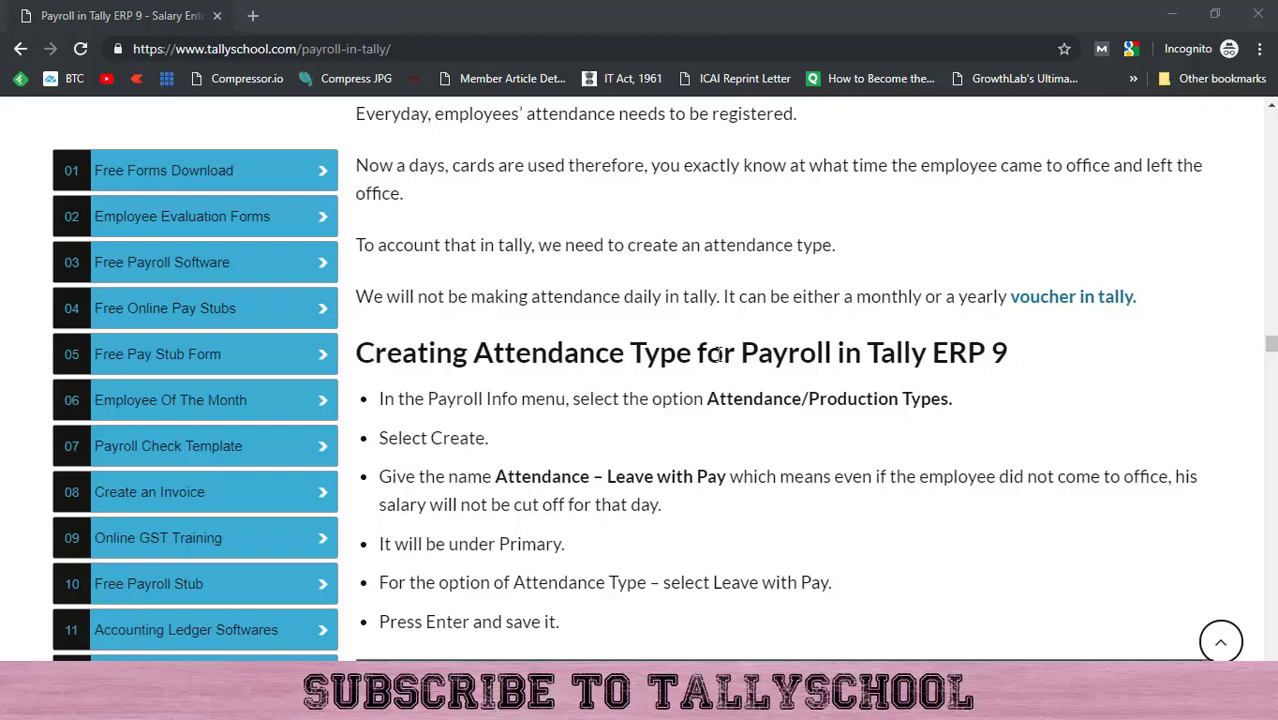
scroll(716, 362, "down", 8)
scroll(720, 335, "down", 14)
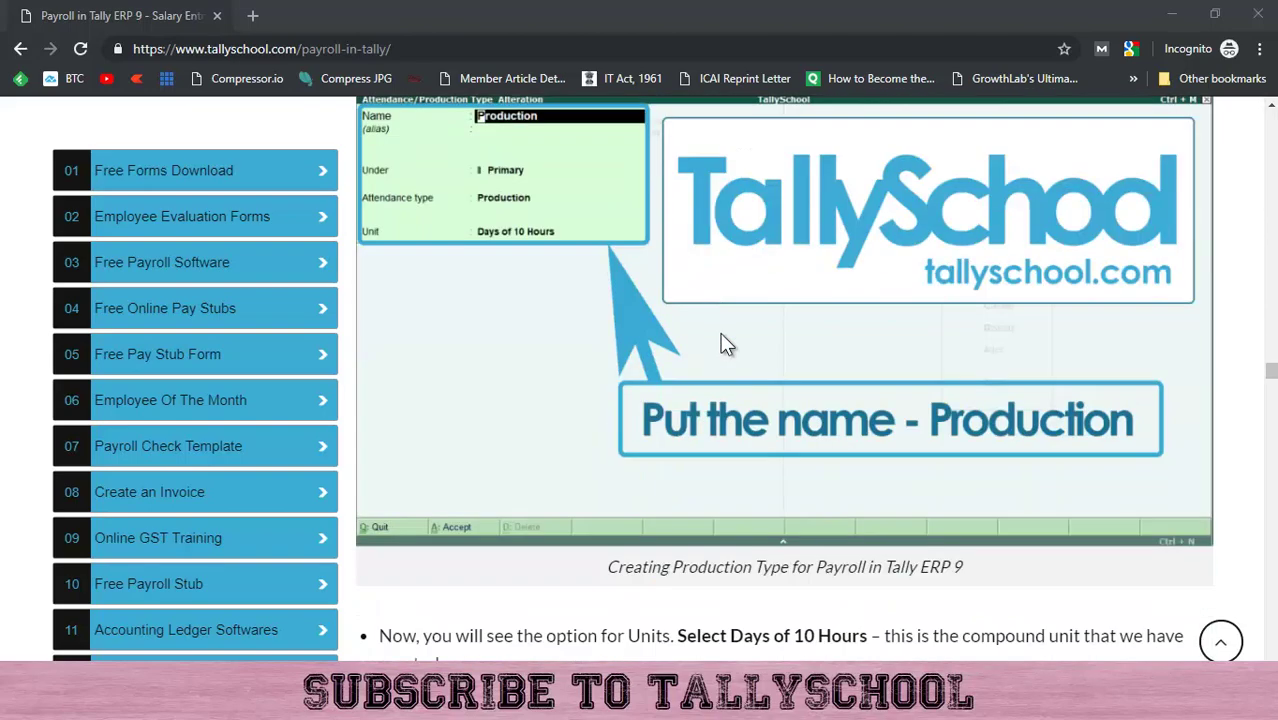
scroll(713, 331, "down", 14)
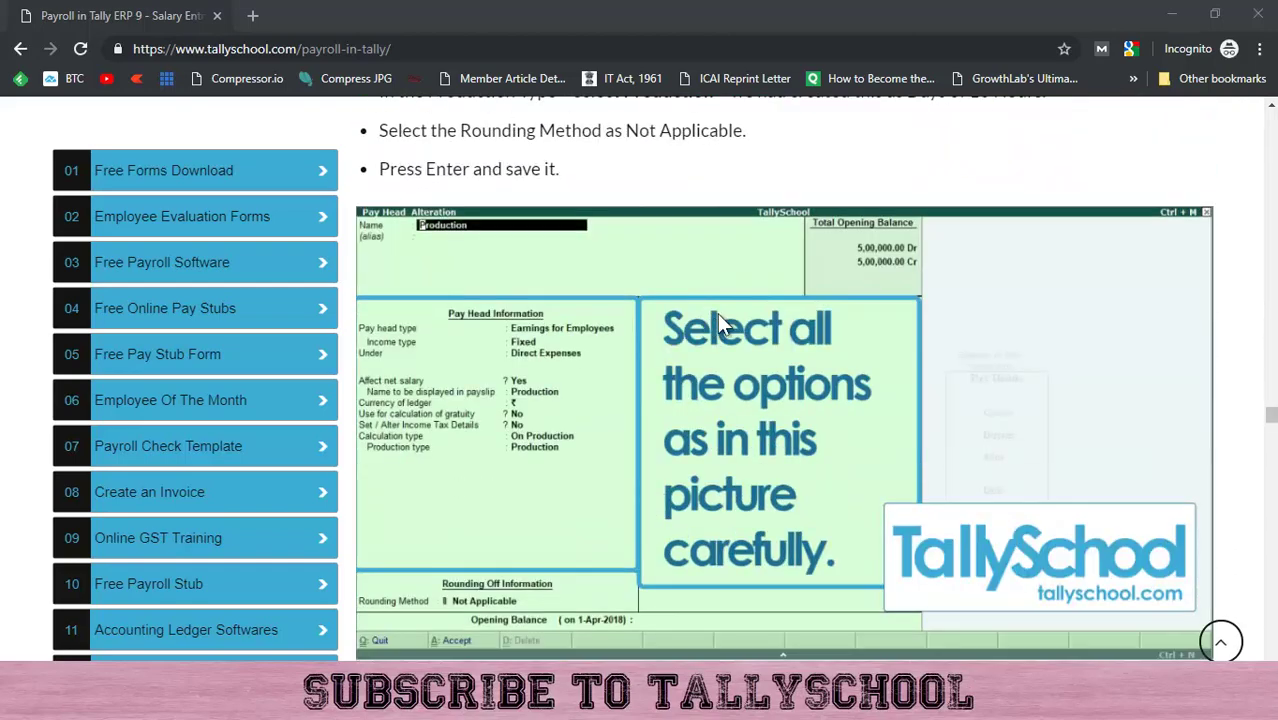
scroll(716, 309, "down", 6)
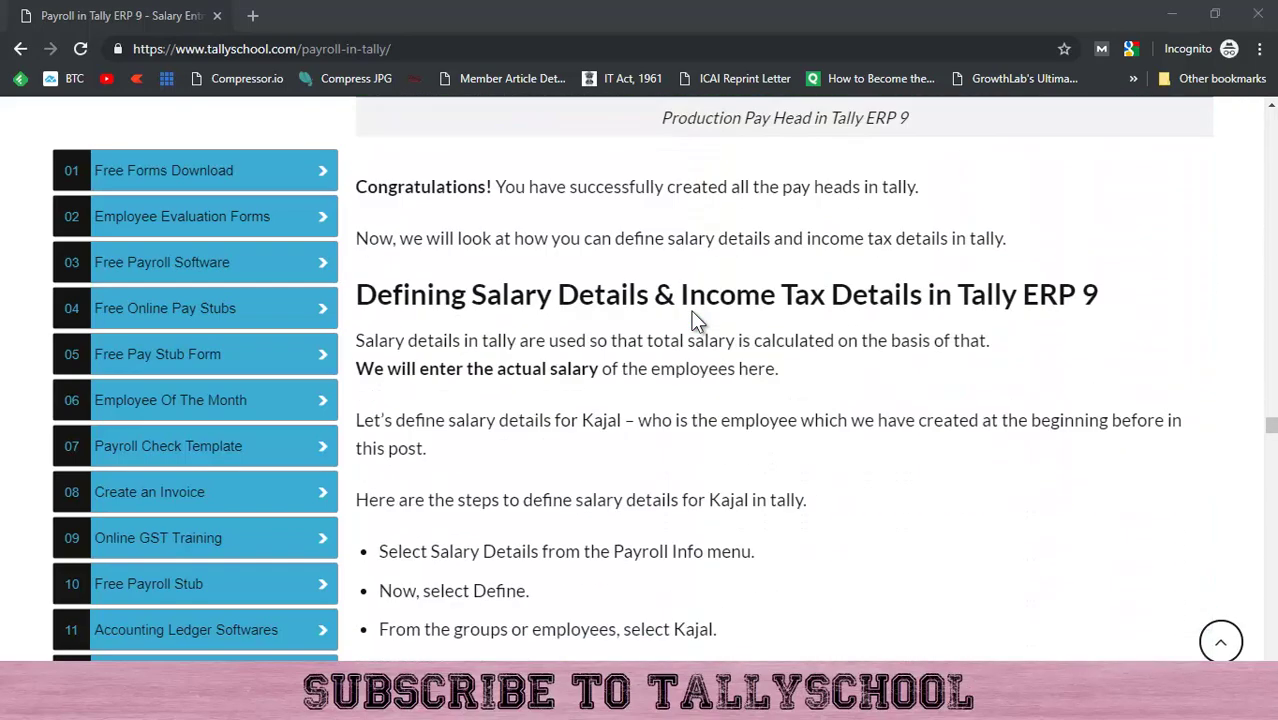
Scroll down to the Kajal and Ajay salary-details screenshots
scroll(697, 320, "up", 8)
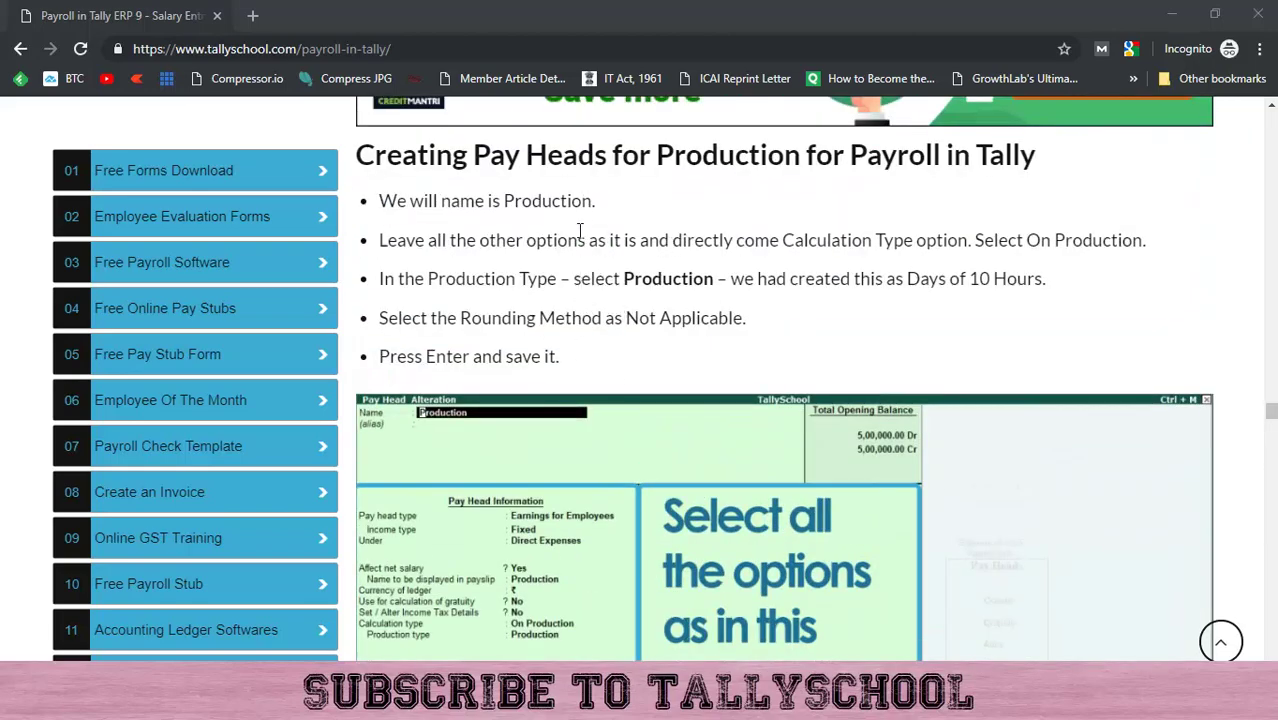
scroll(638, 385, "down", 5)
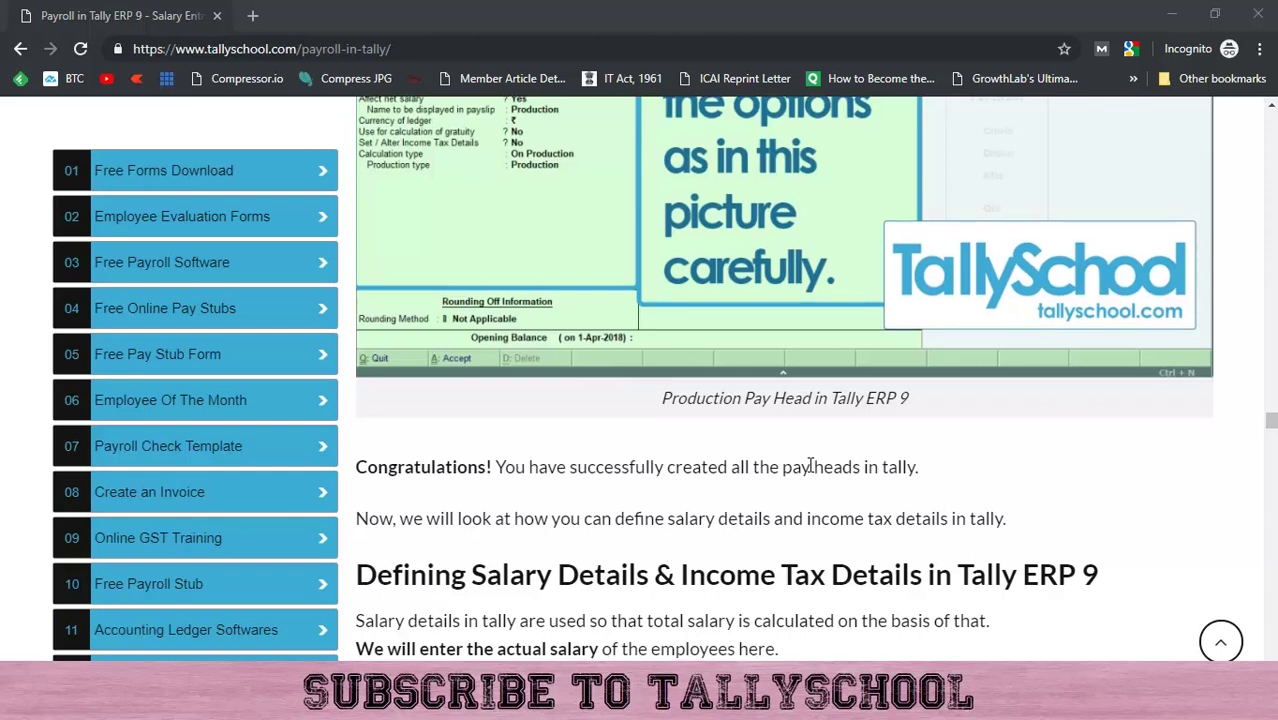
scroll(811, 468, "down", 3)
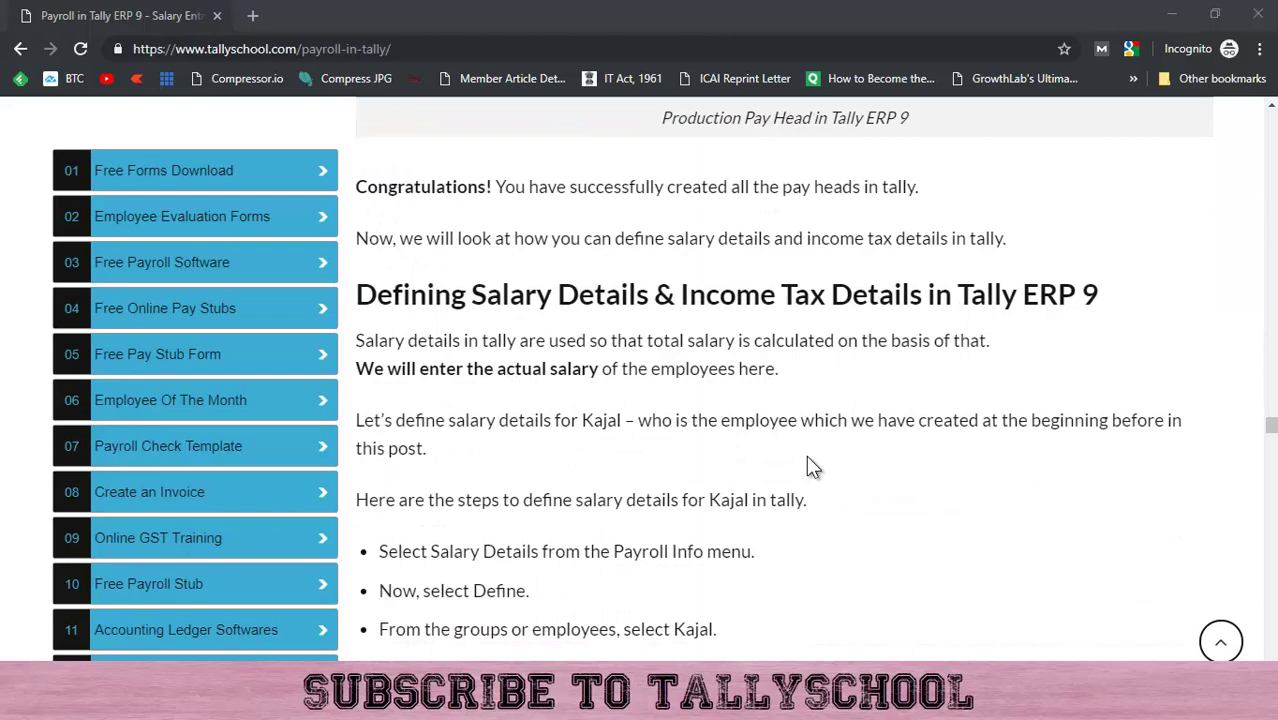
scroll(811, 467, "down", 9)
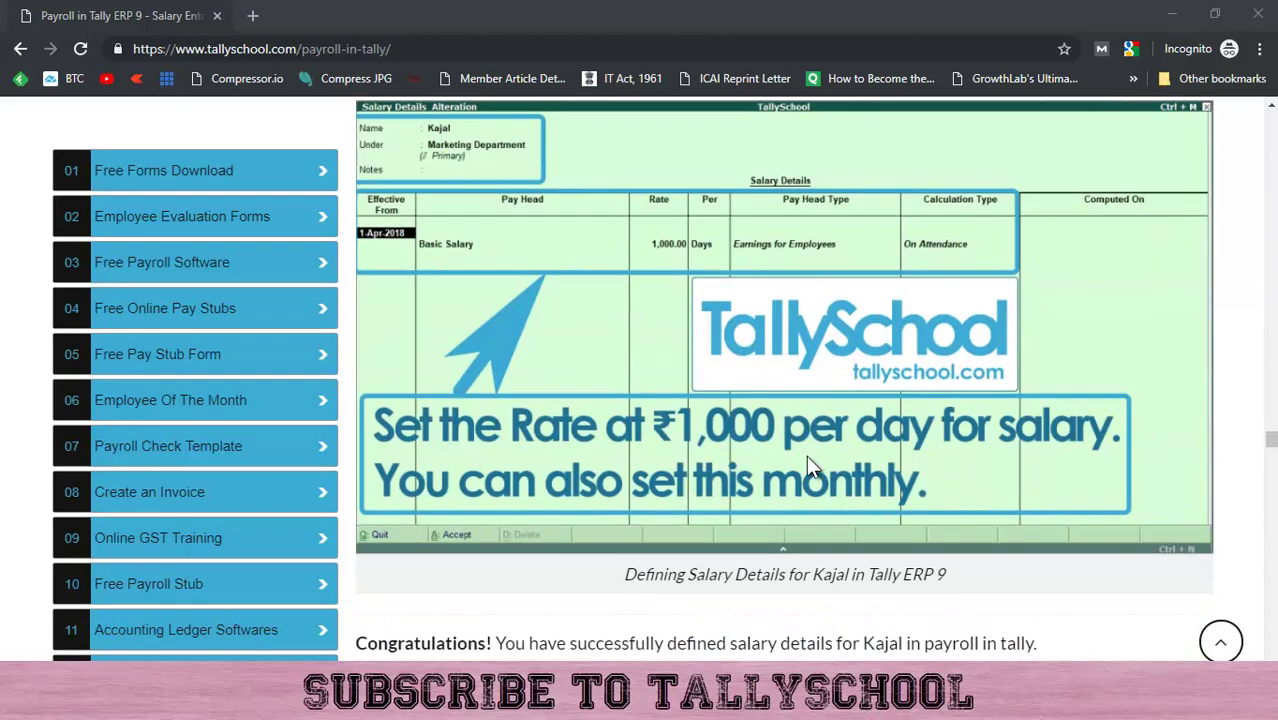
scroll(805, 450, "down", 6)
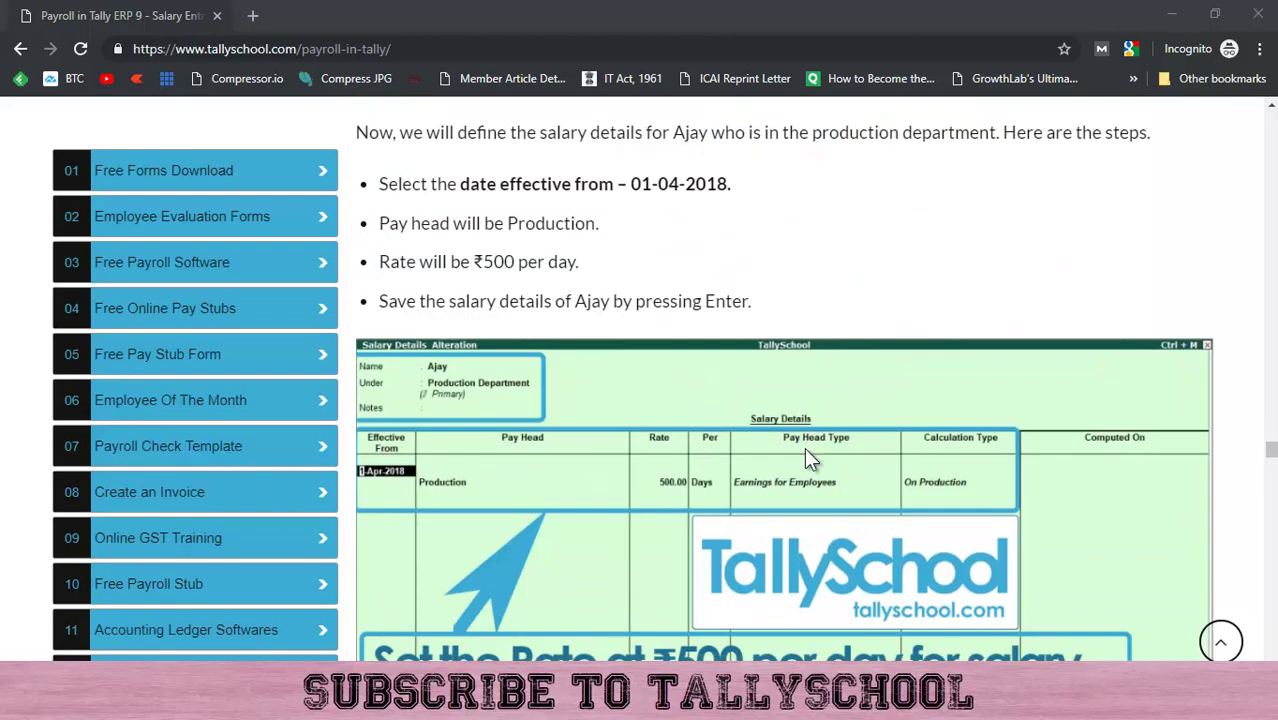
Scroll back up to the 'What you will learn' list and the Introduction heading
scroll(806, 450, "up", 14)
scroll(806, 448, "up", 20)
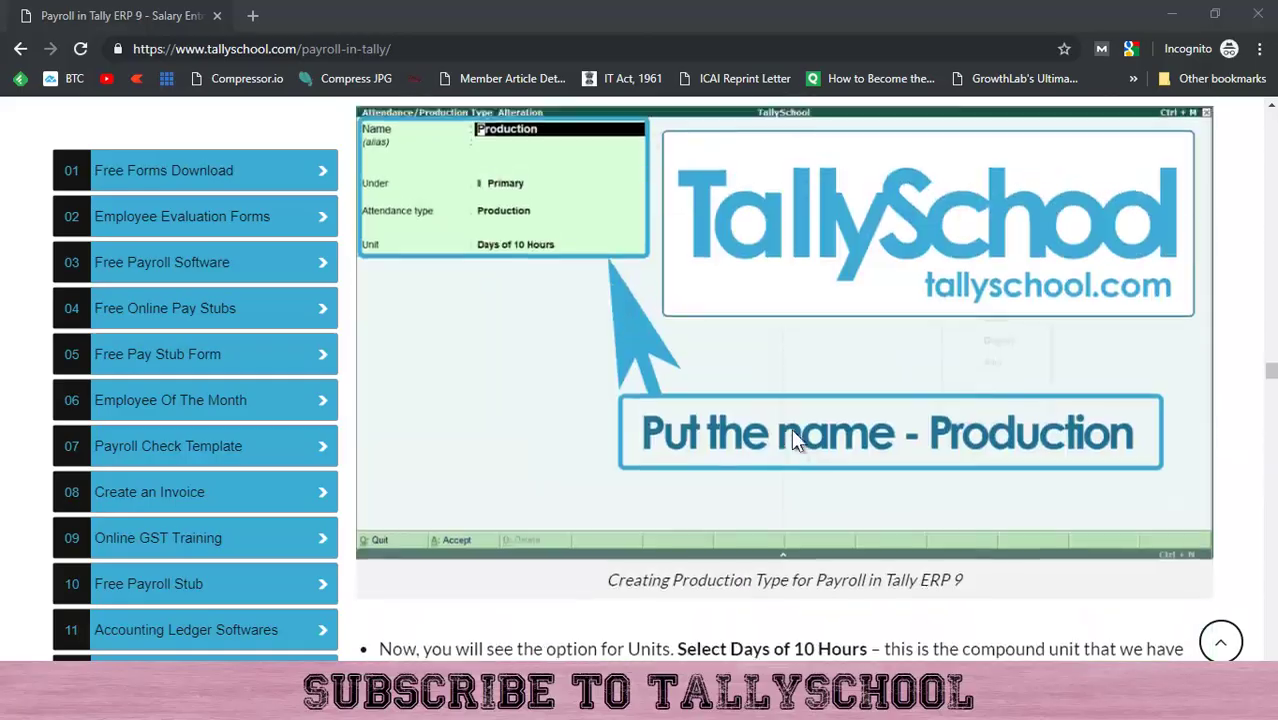
scroll(792, 430, "up", 20)
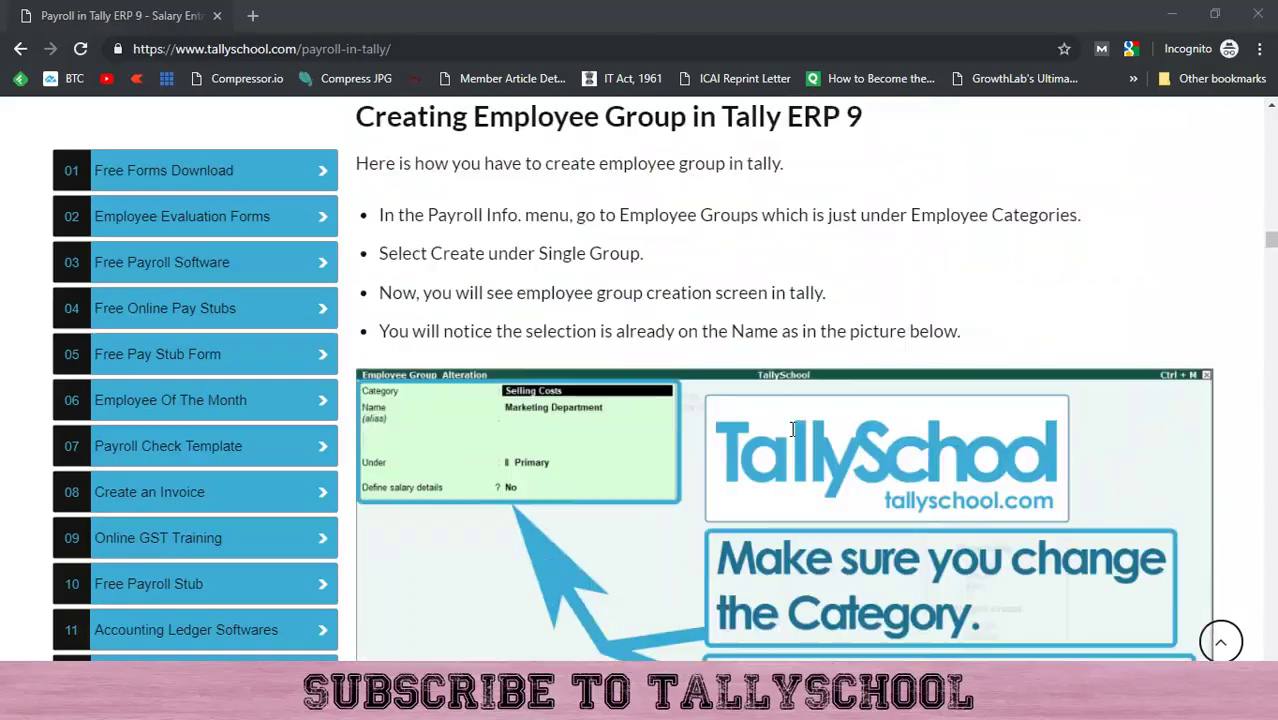
scroll(786, 424, "up", 20)
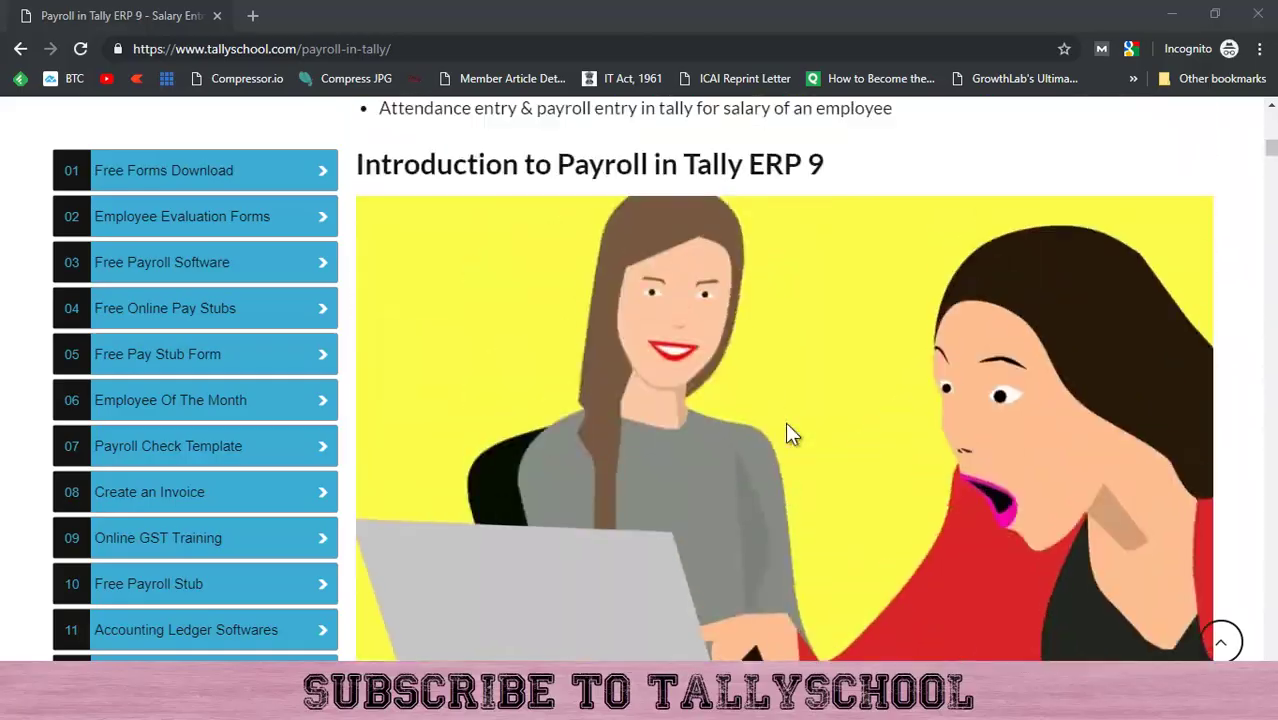
scroll(787, 425, "down", 3)
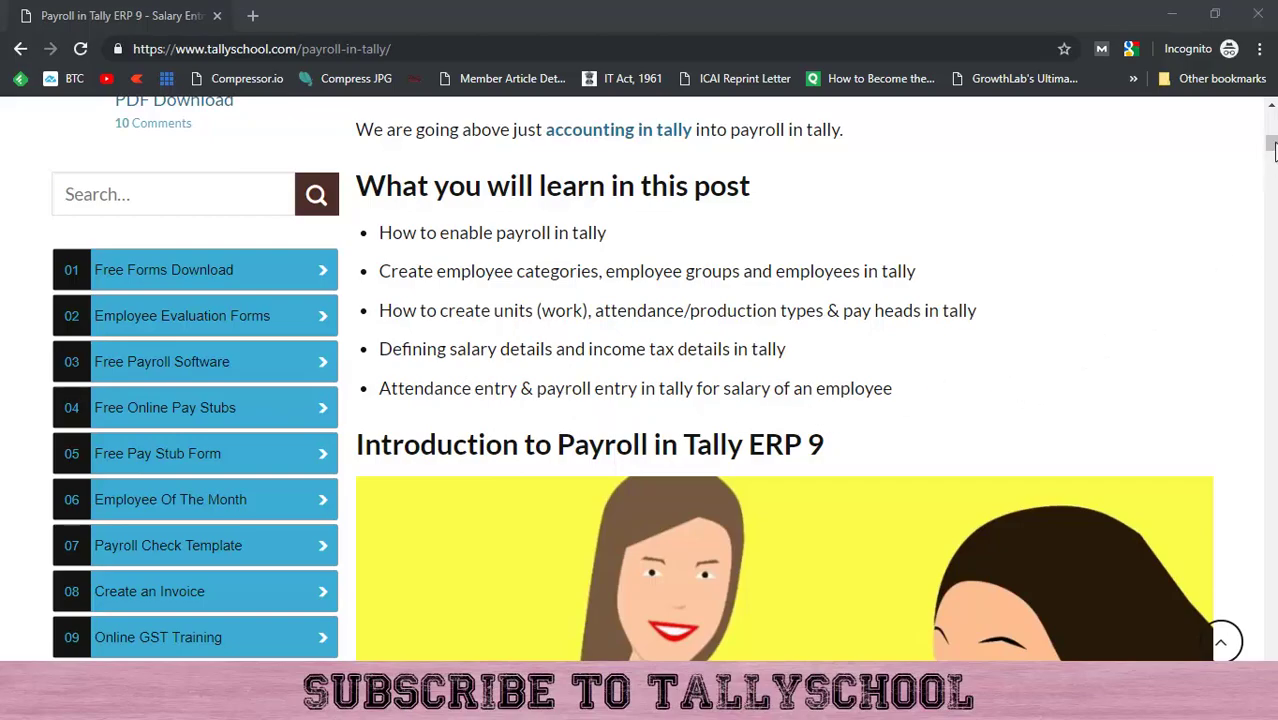
Drag down the post to the attendance voucher section and read Kajal's steps
left_click_drag(1271, 145, 1272, 548)
scroll(1053, 408, "up", 2)
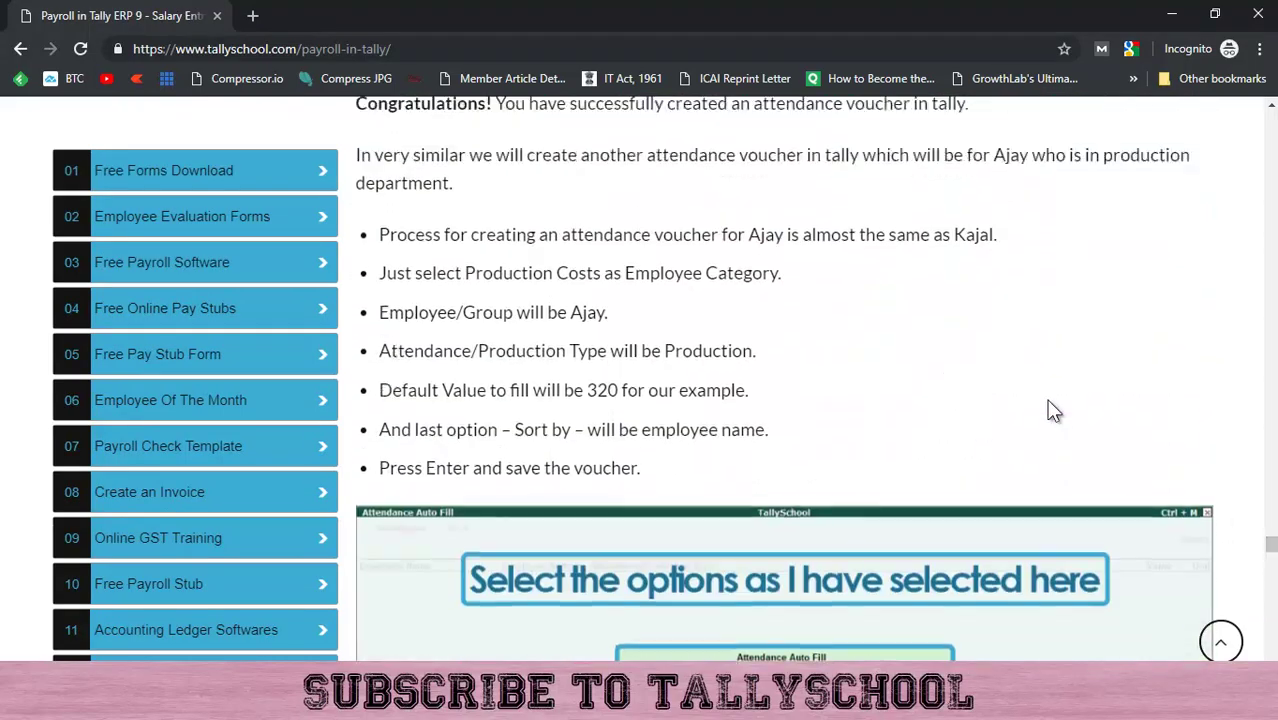
scroll(1050, 410, "down", 3)
scroll(1049, 404, "up", 15)
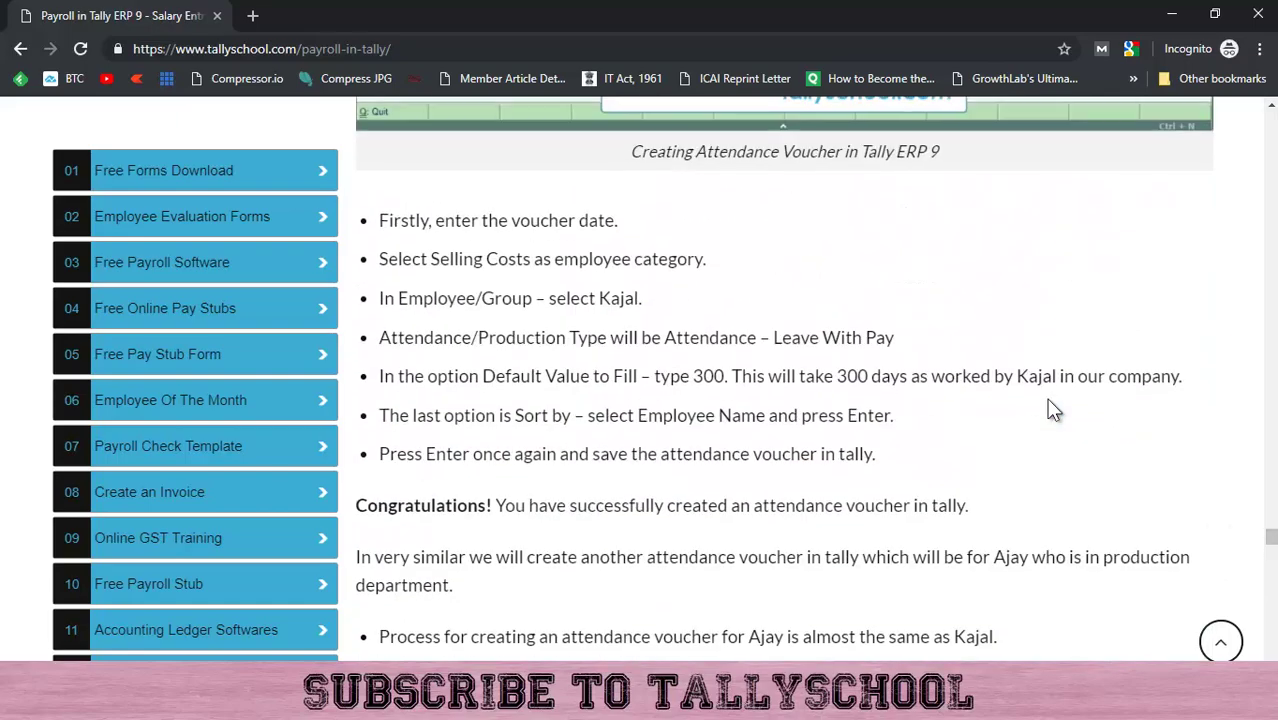
scroll(1049, 397, "down", 1)
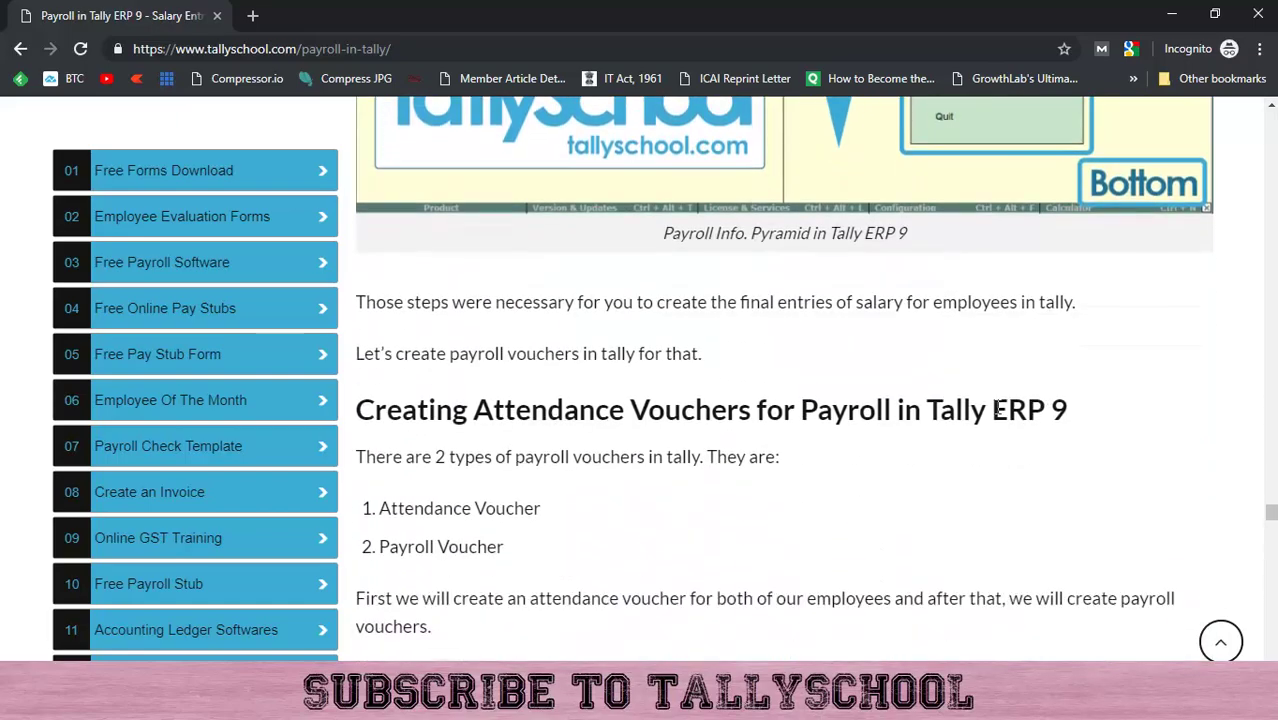
scroll(700, 390, "down", 3)
scroll(668, 370, "down", 12)
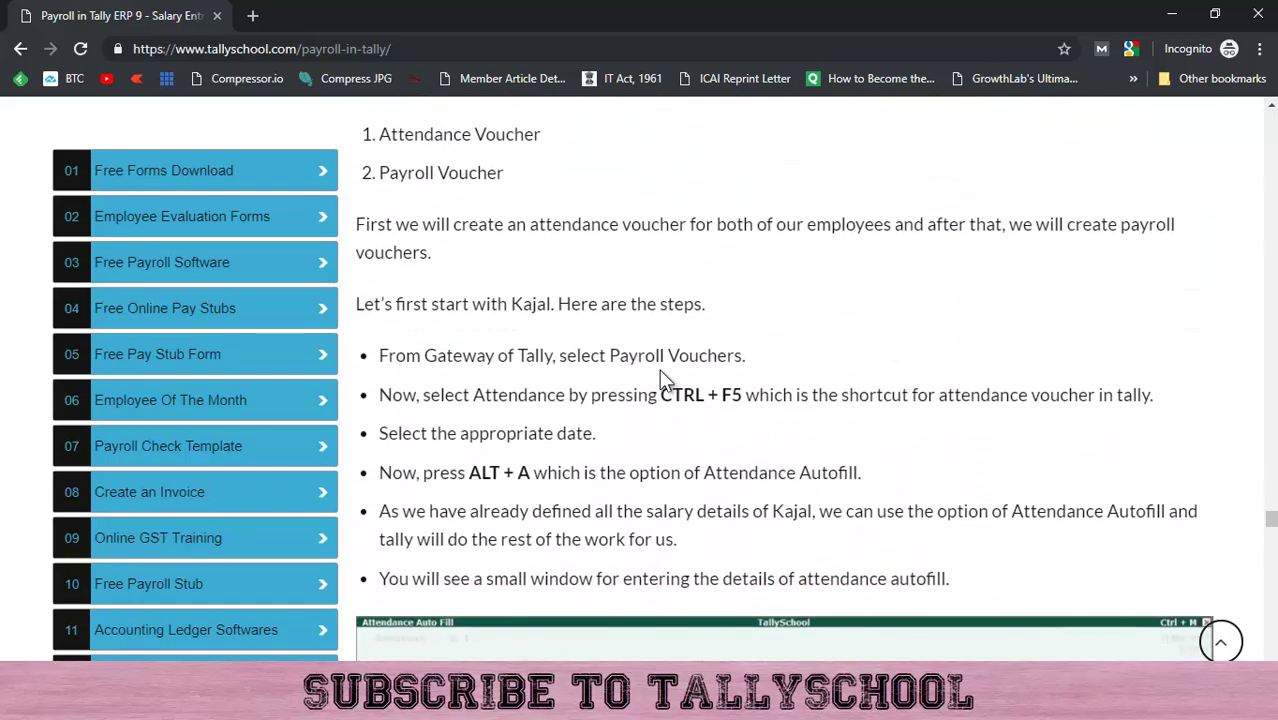
scroll(660, 374, "down", 7)
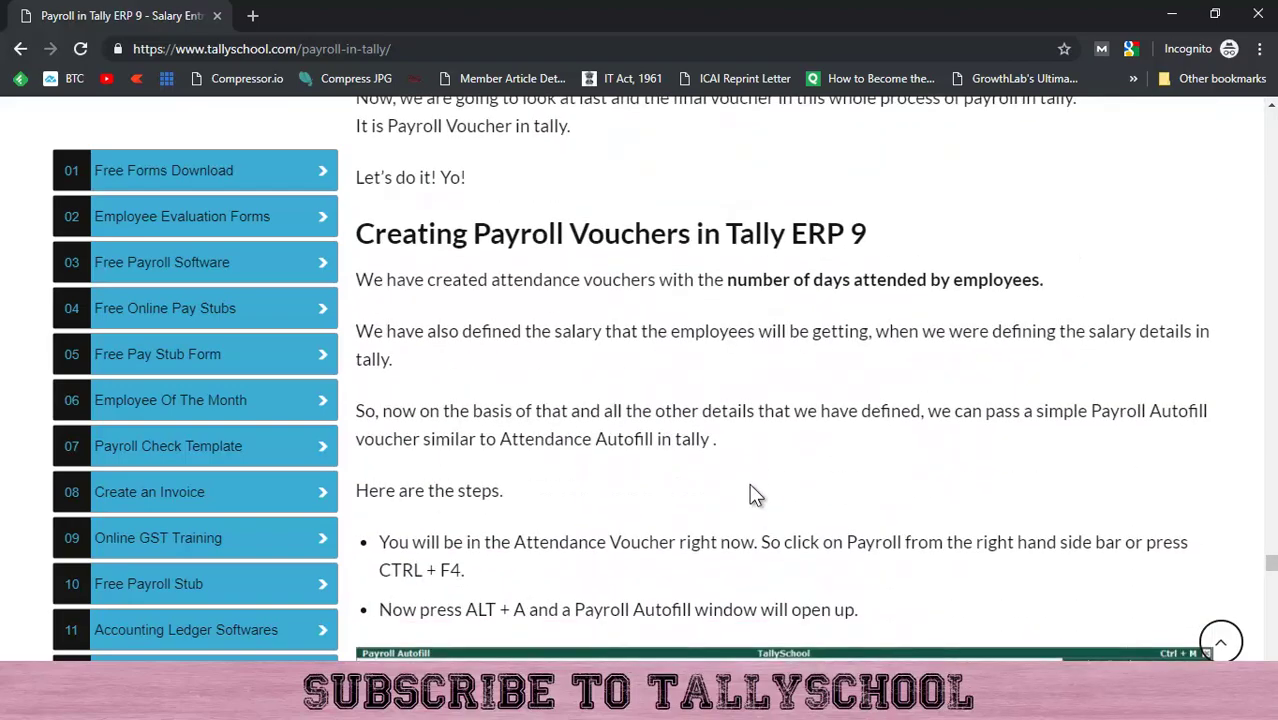
Scroll through Ajay's attendance voucher steps before returning to Tally.ERP 9's Gateway of Tally
scroll(755, 494, "up", 12)
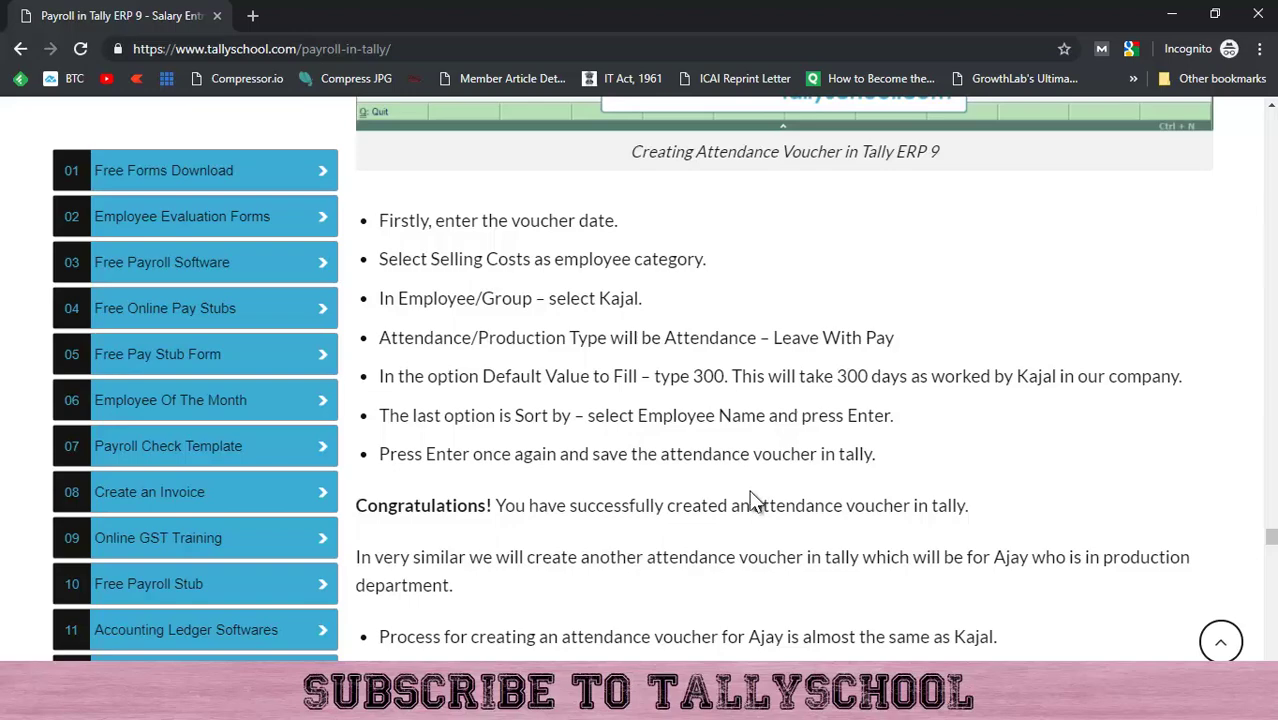
scroll(752, 495, "up", 6)
scroll(757, 510, "up", 4)
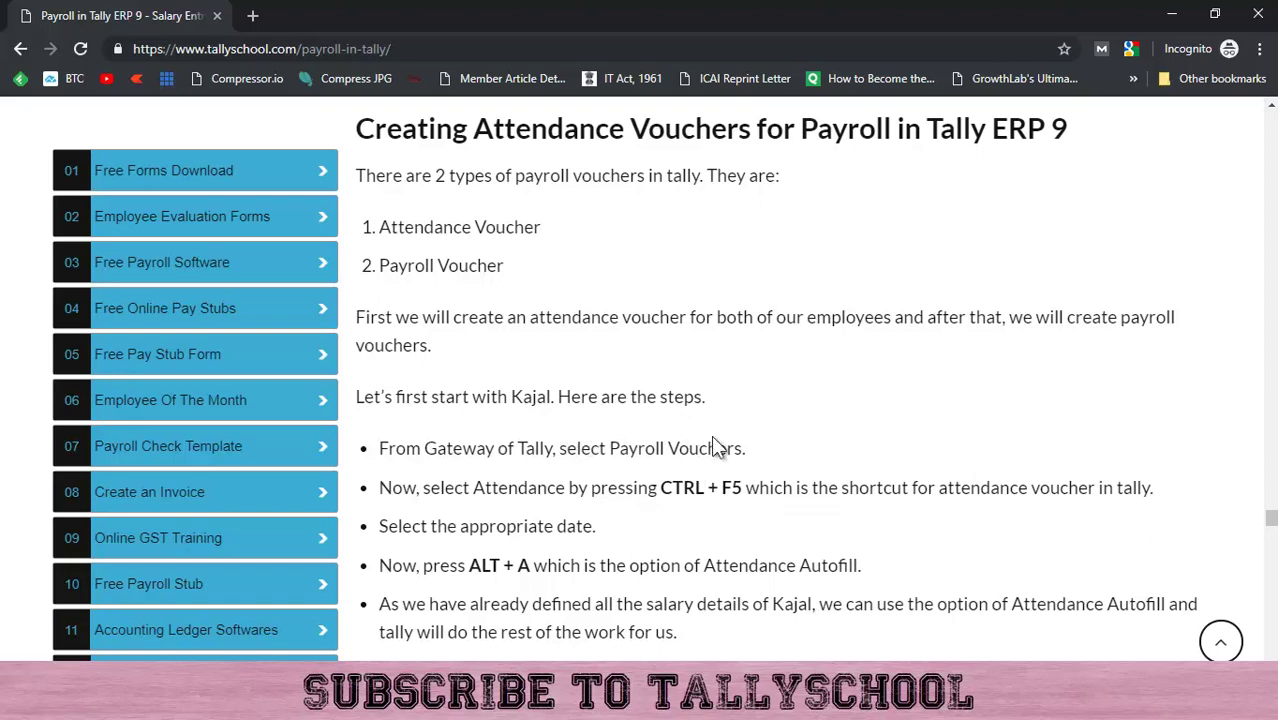
scroll(716, 448, "down", 5)
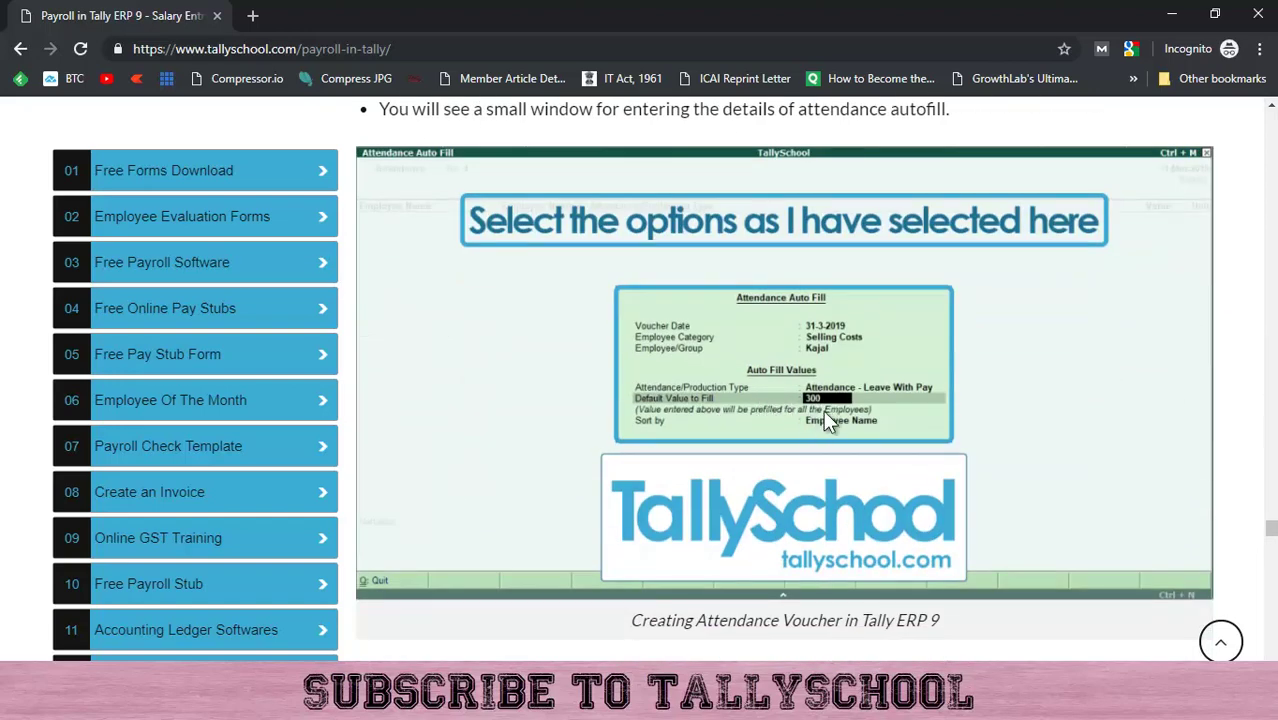
scroll(823, 410, "down", 10)
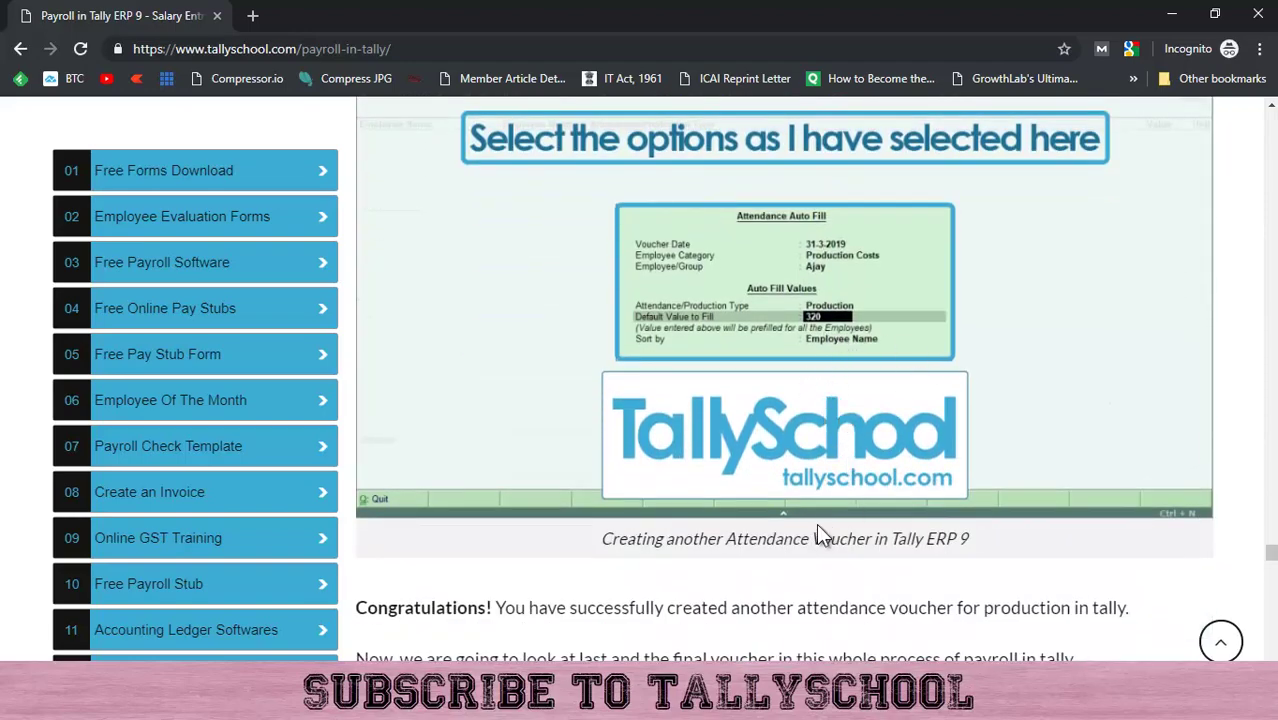
scroll(820, 530, "up", 5)
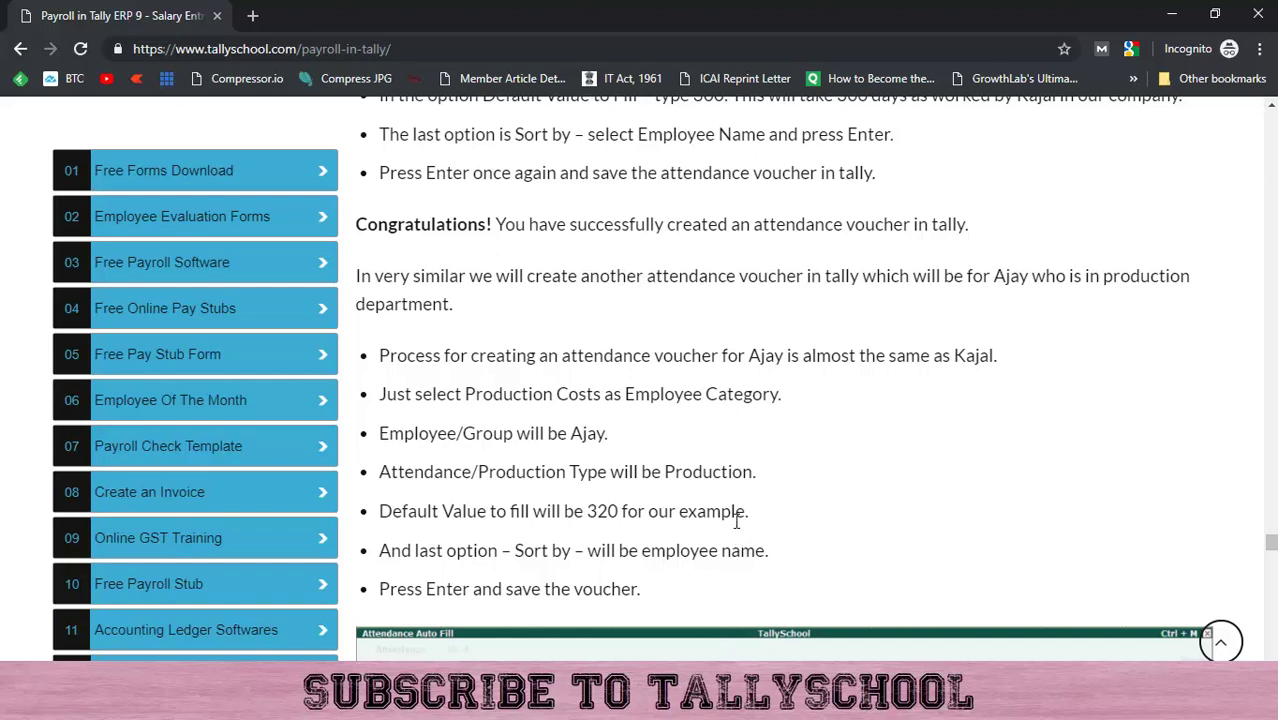
scroll(736, 520, "up", 5)
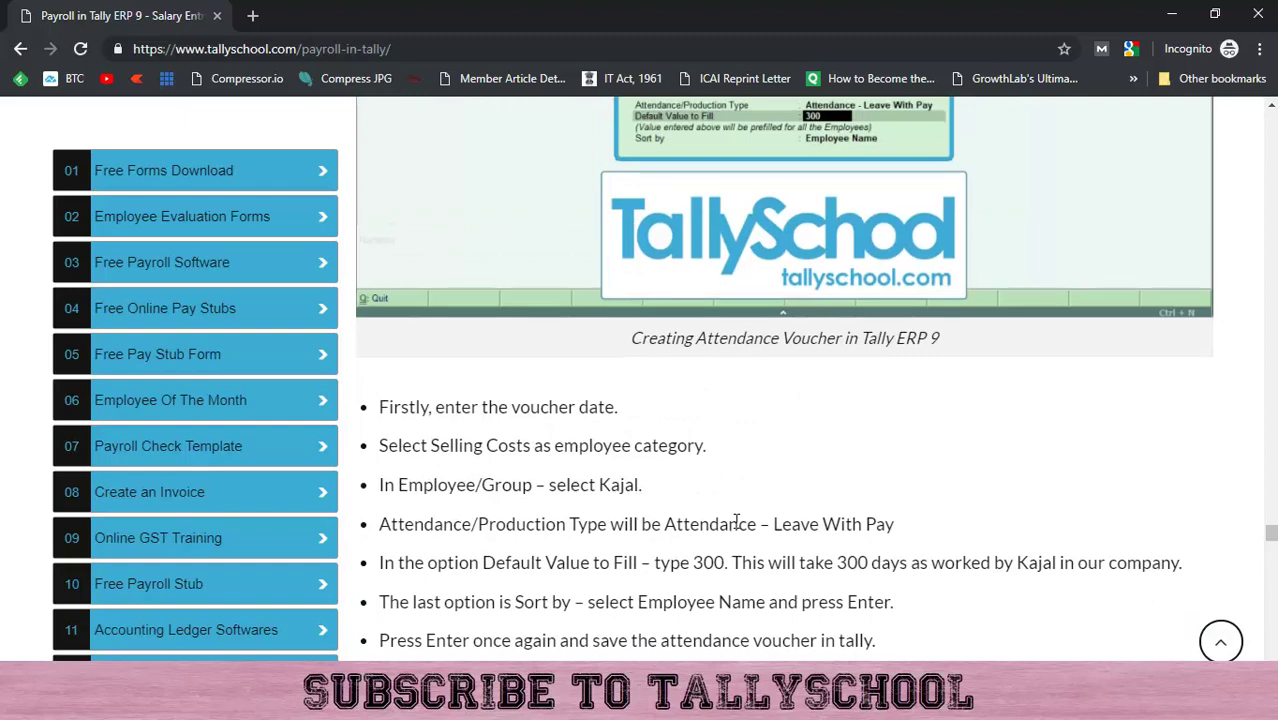
scroll(736, 520, "down", 2)
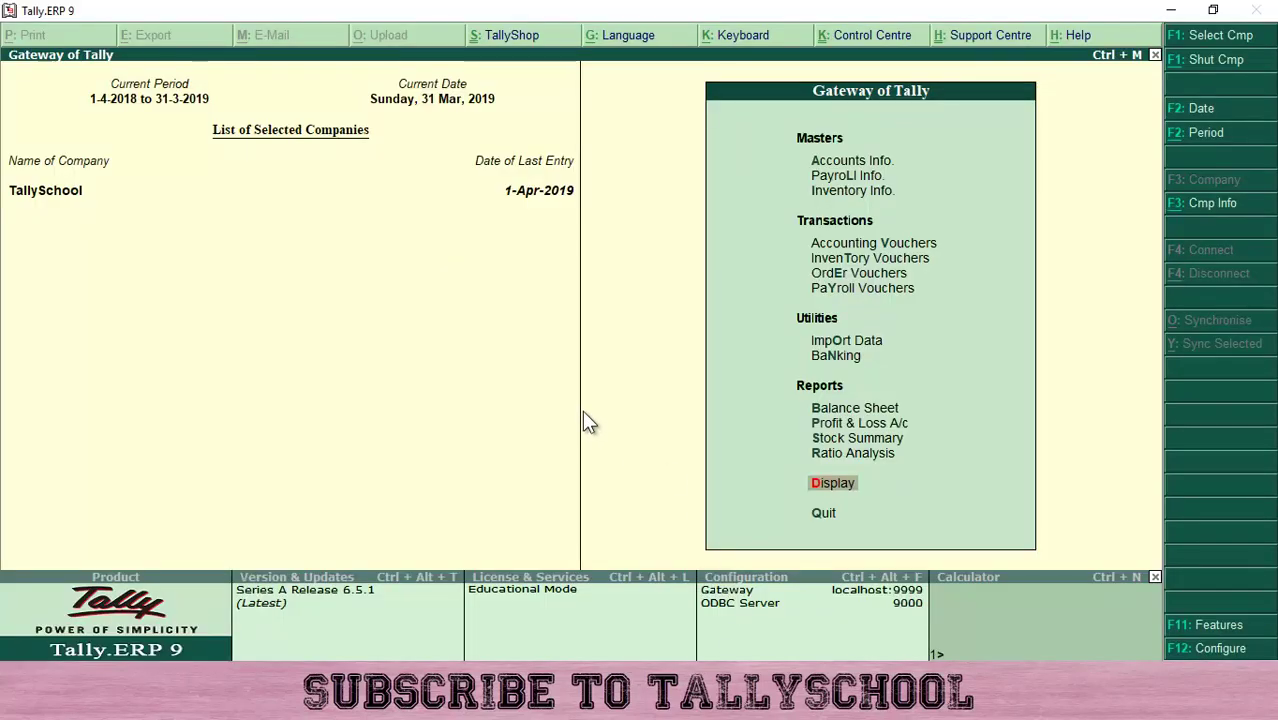
Start attendance voucher No. 4 dated 31-3-2019 from Payroll Vouchers and open Attendance Autofill
key("Up")
key("Up")
key("Up")
key("Up")
key("Up")
key("Up")
key("Up")
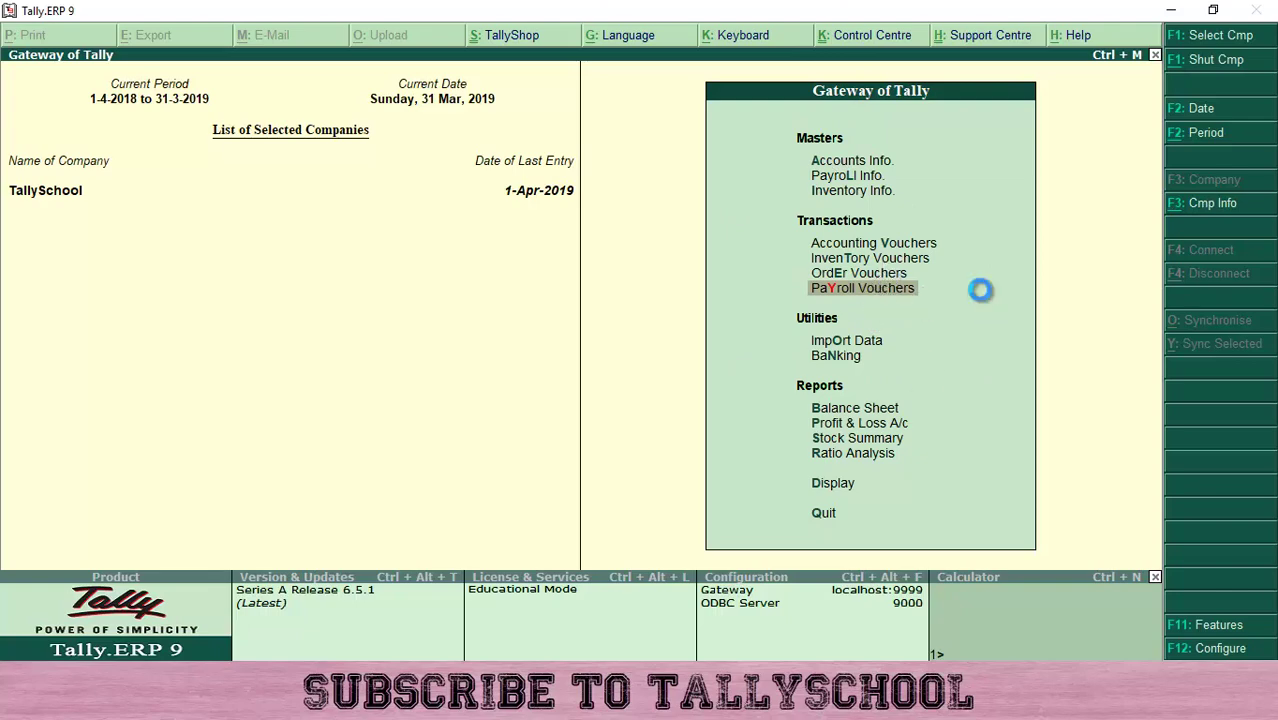
key("Return")
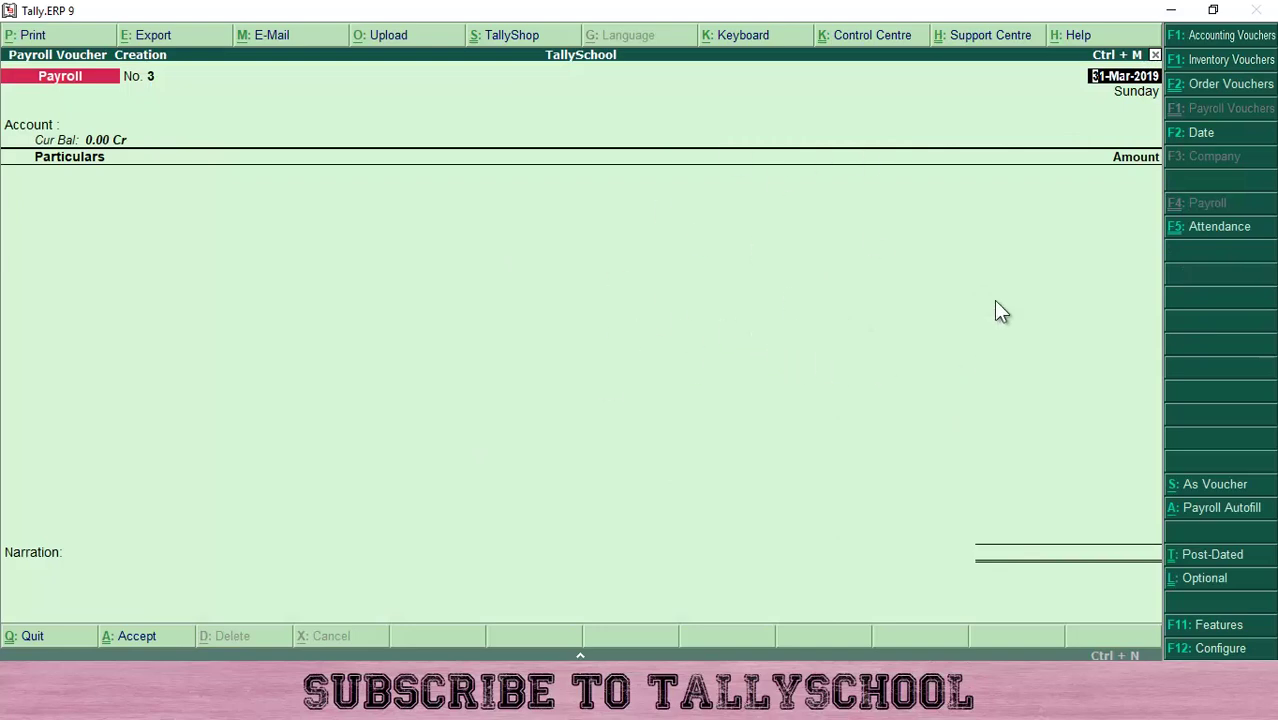
left_click(1215, 228)
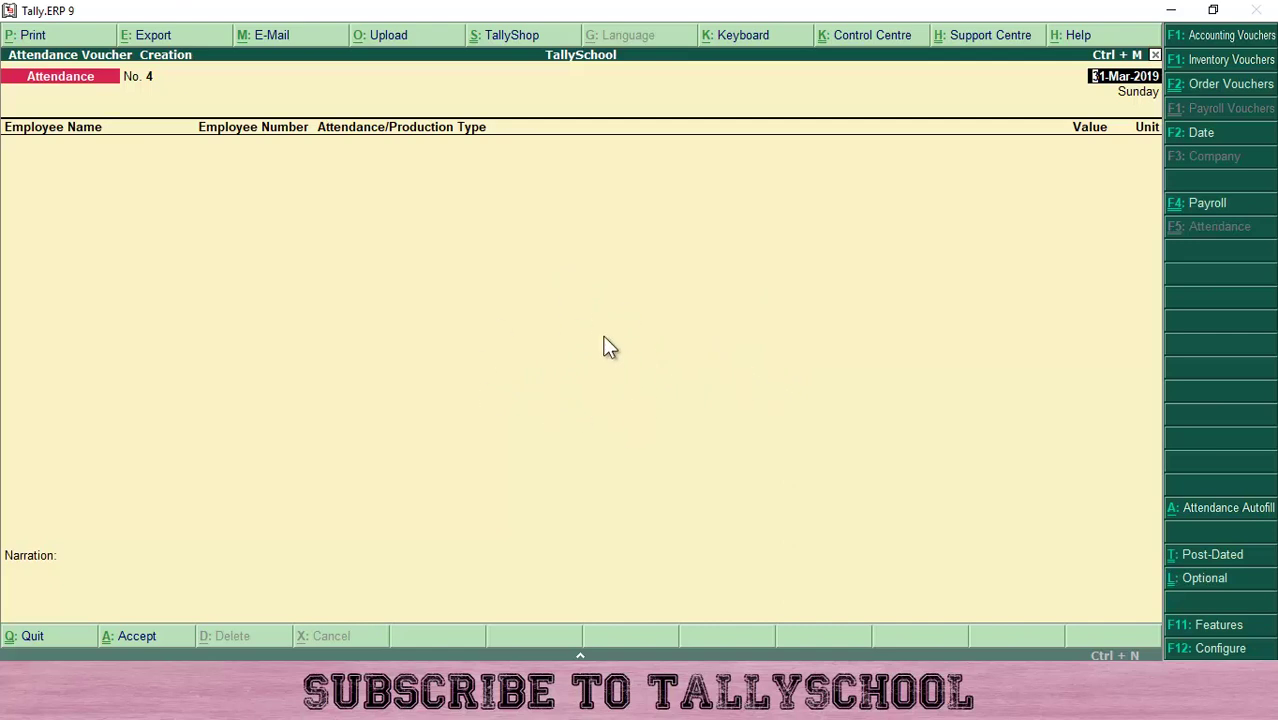
left_click(1215, 514)
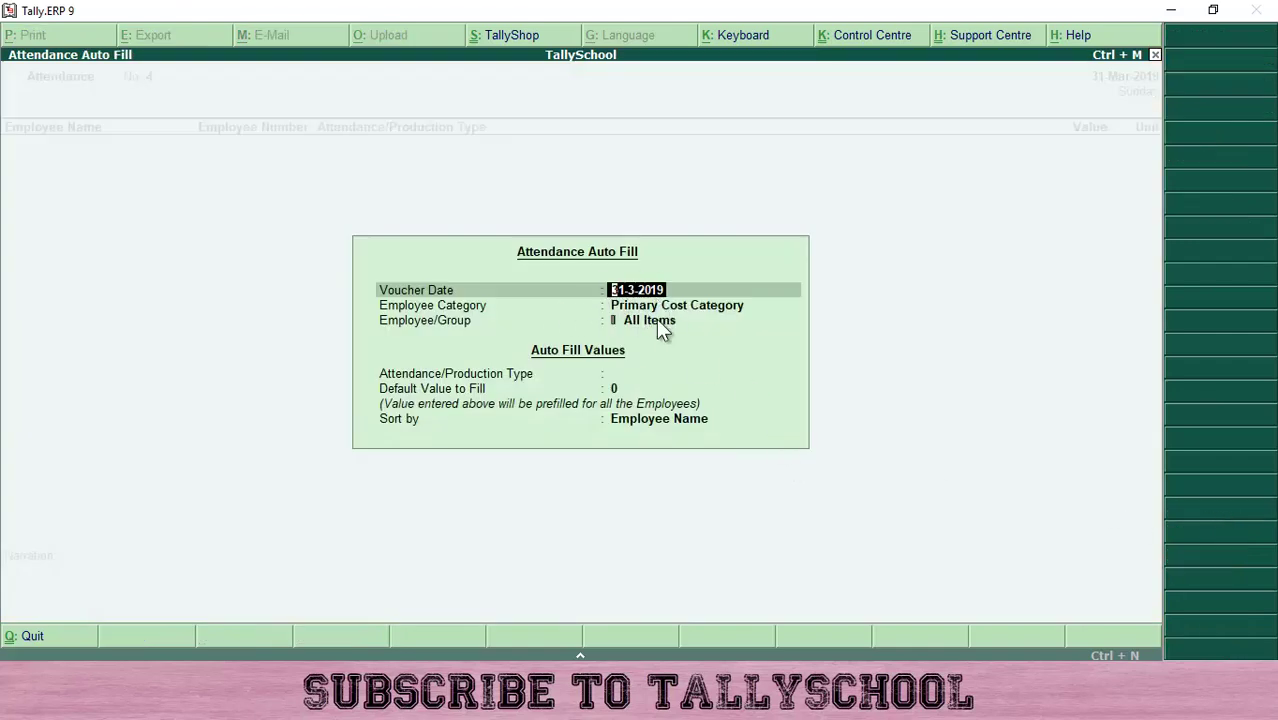
Auto-fill Selling Costs, Kajal, Attendance - Leave With Pay, 300, sorted by Employee Name
key("Return")
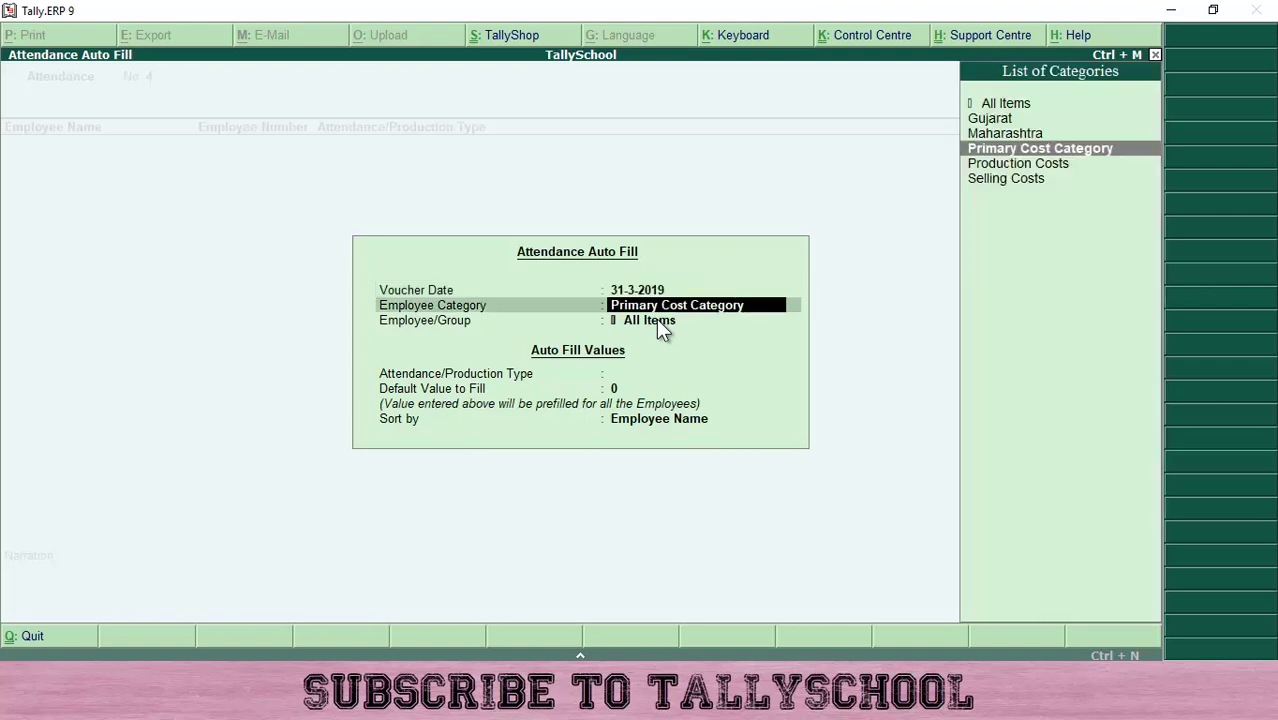
key("Down")
key("Down")
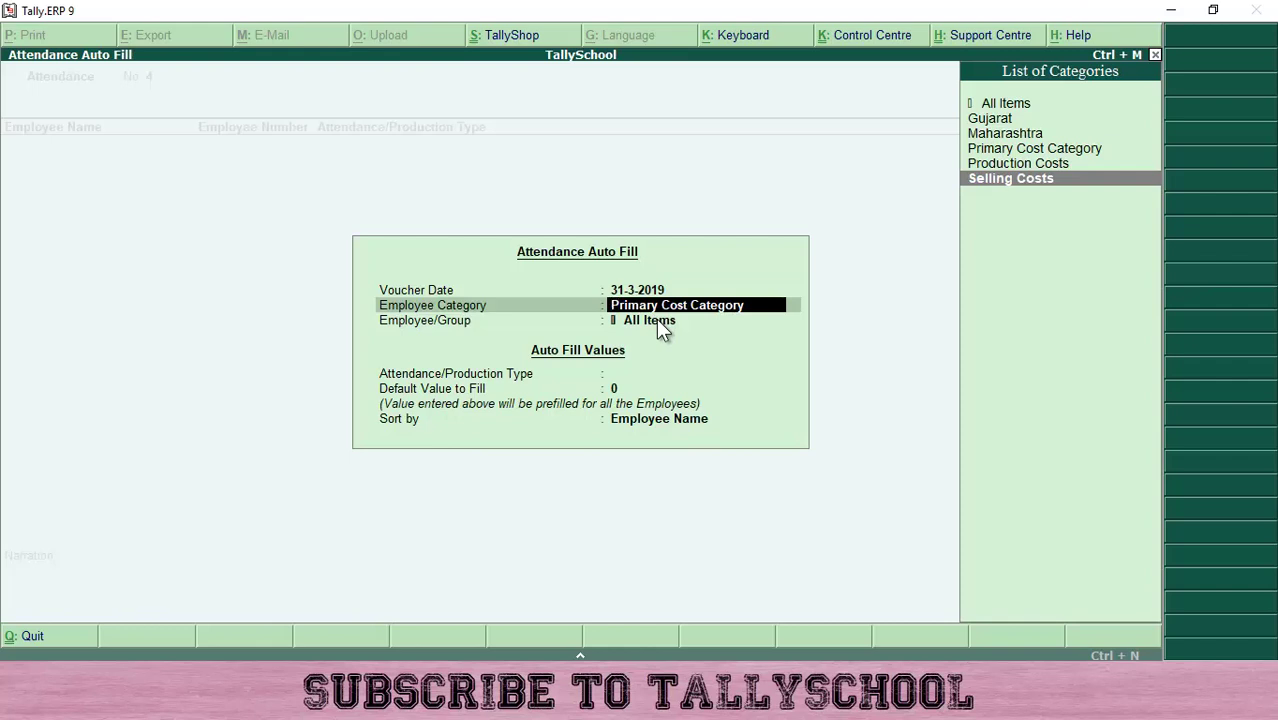
key("Return")
key("Down")
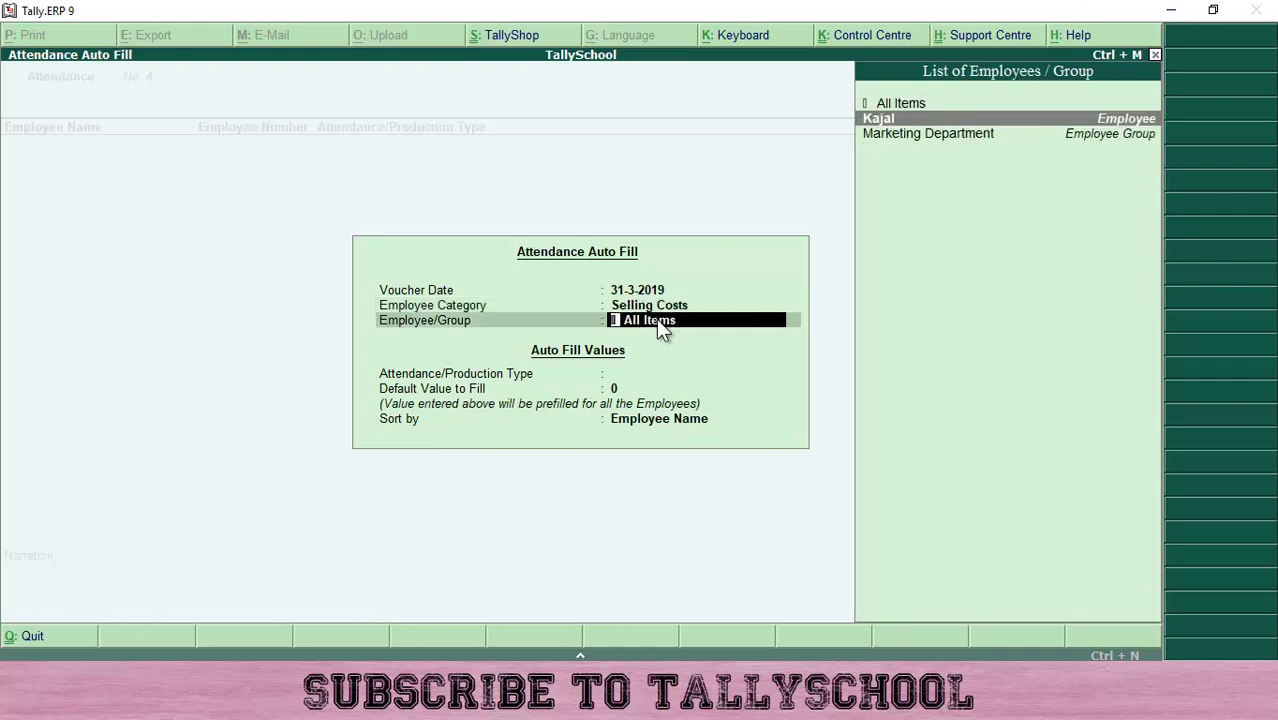
key("Return")
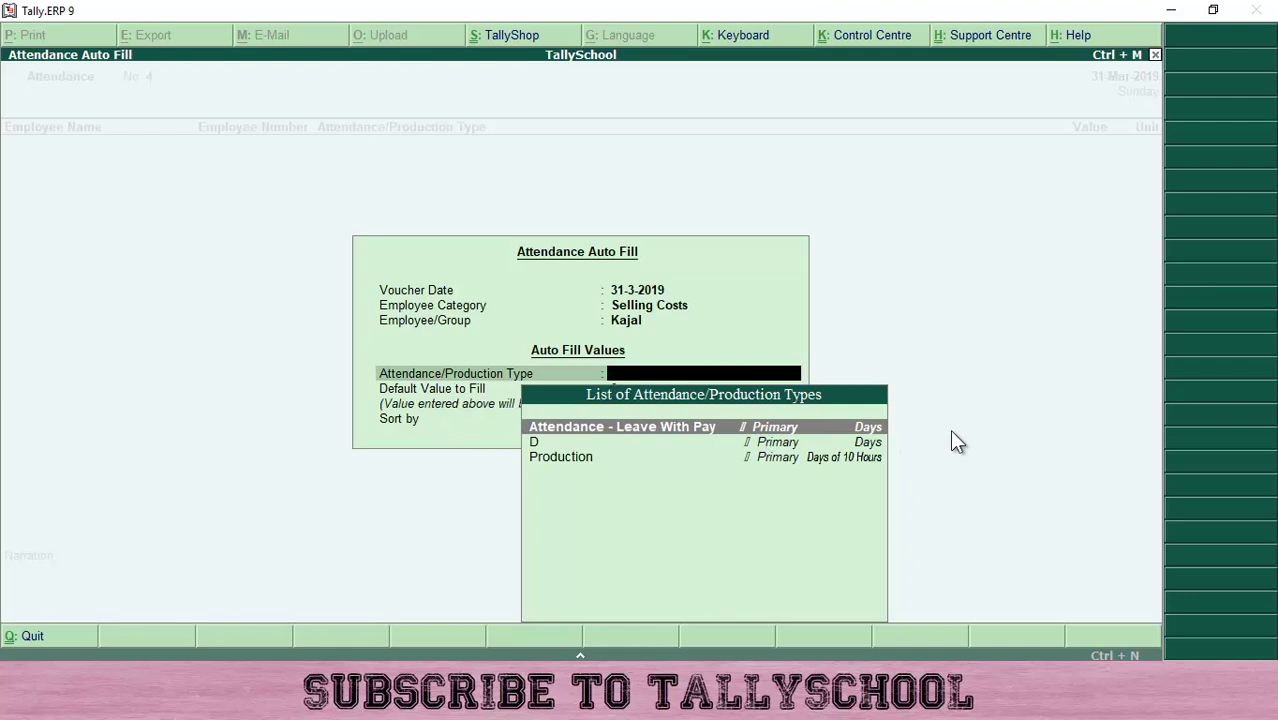
key("Return")
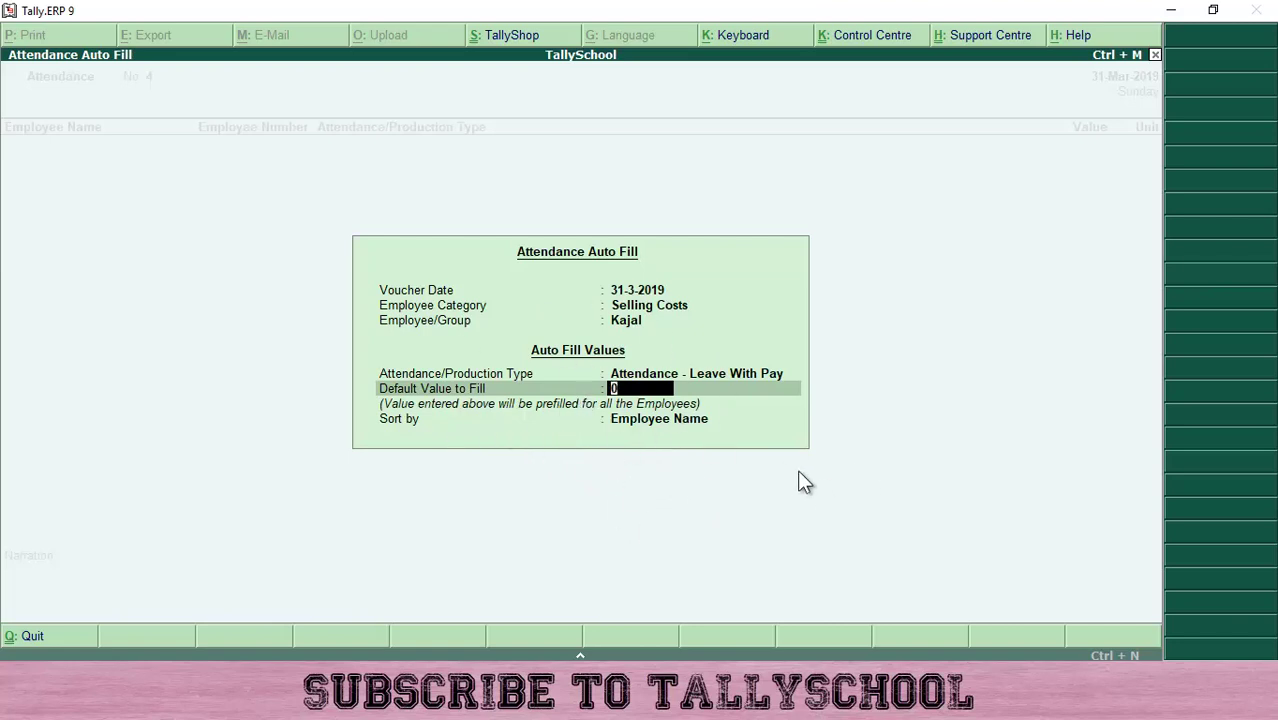
type("300")
key("Return")
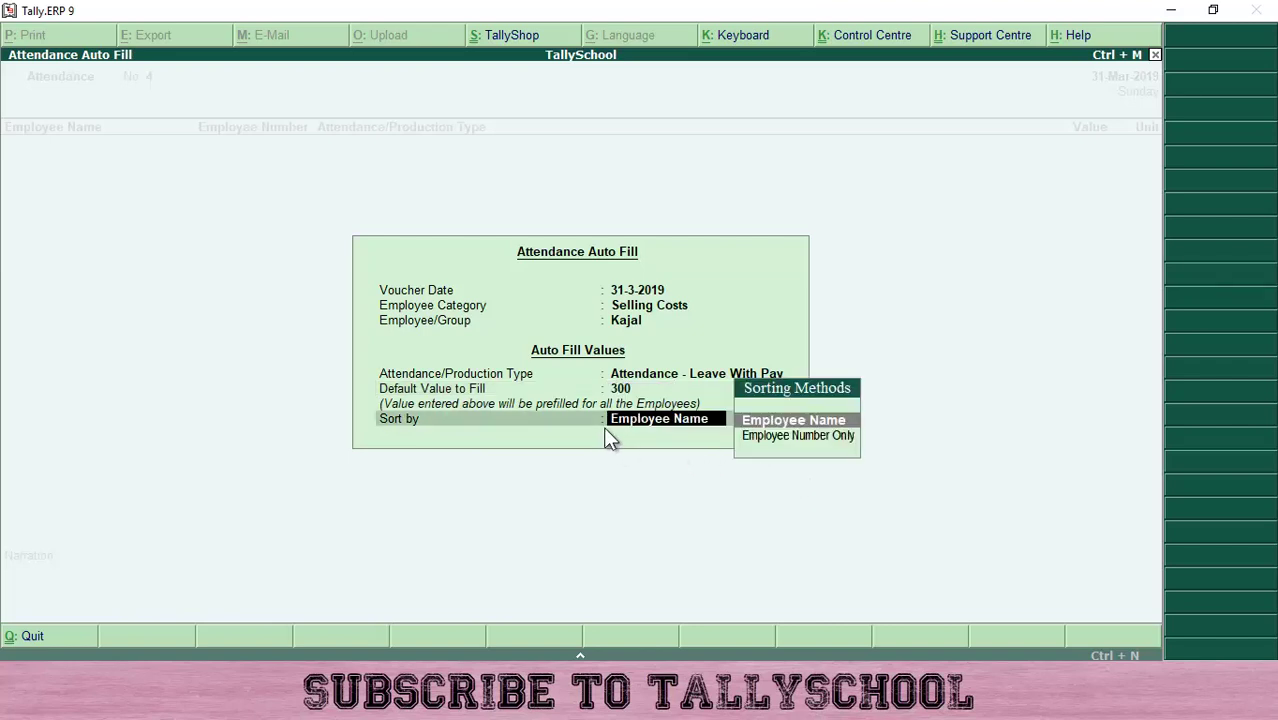
key("Return")
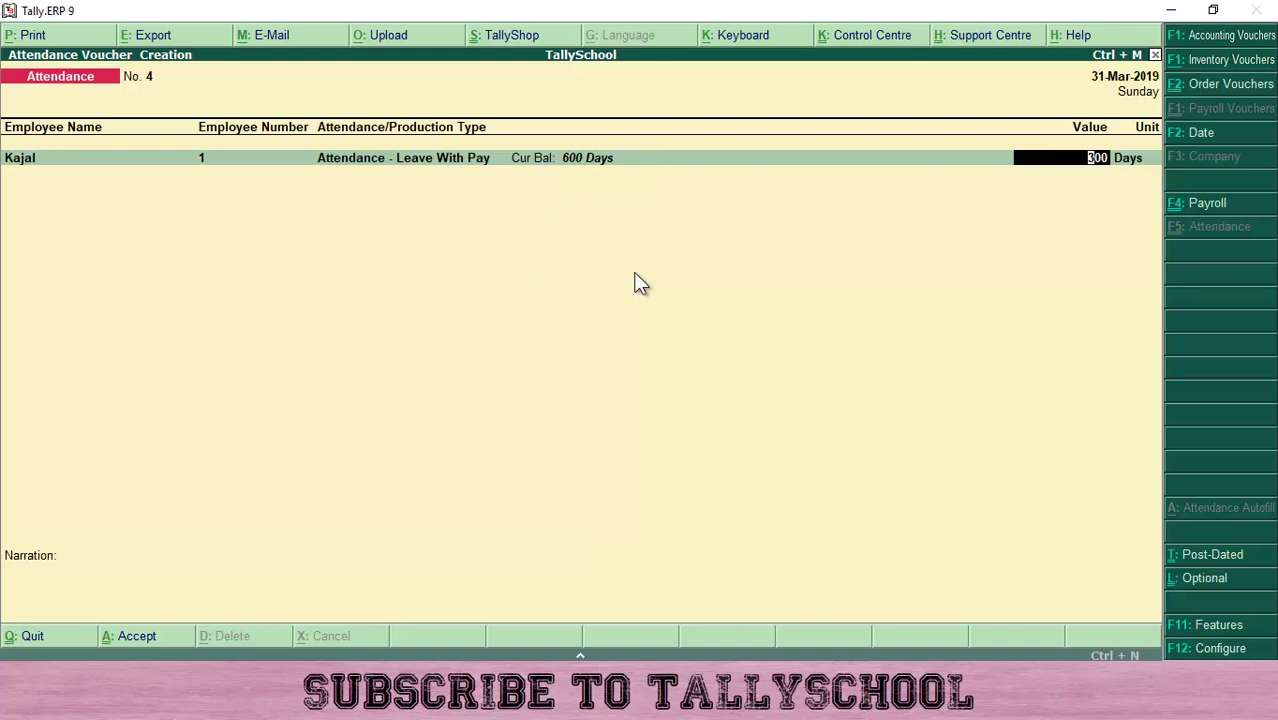
Accept Kajal's 300-day entry and exit back to the Gateway of Tally
key("Return")
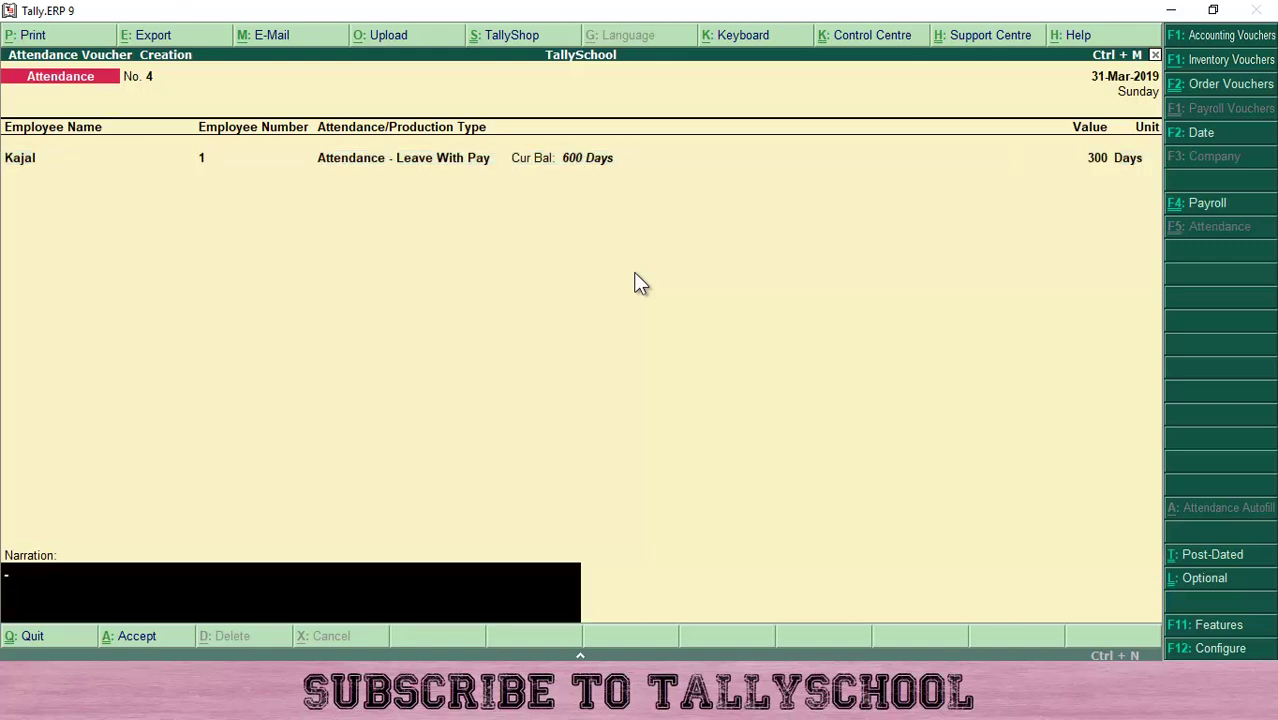
key("Return")
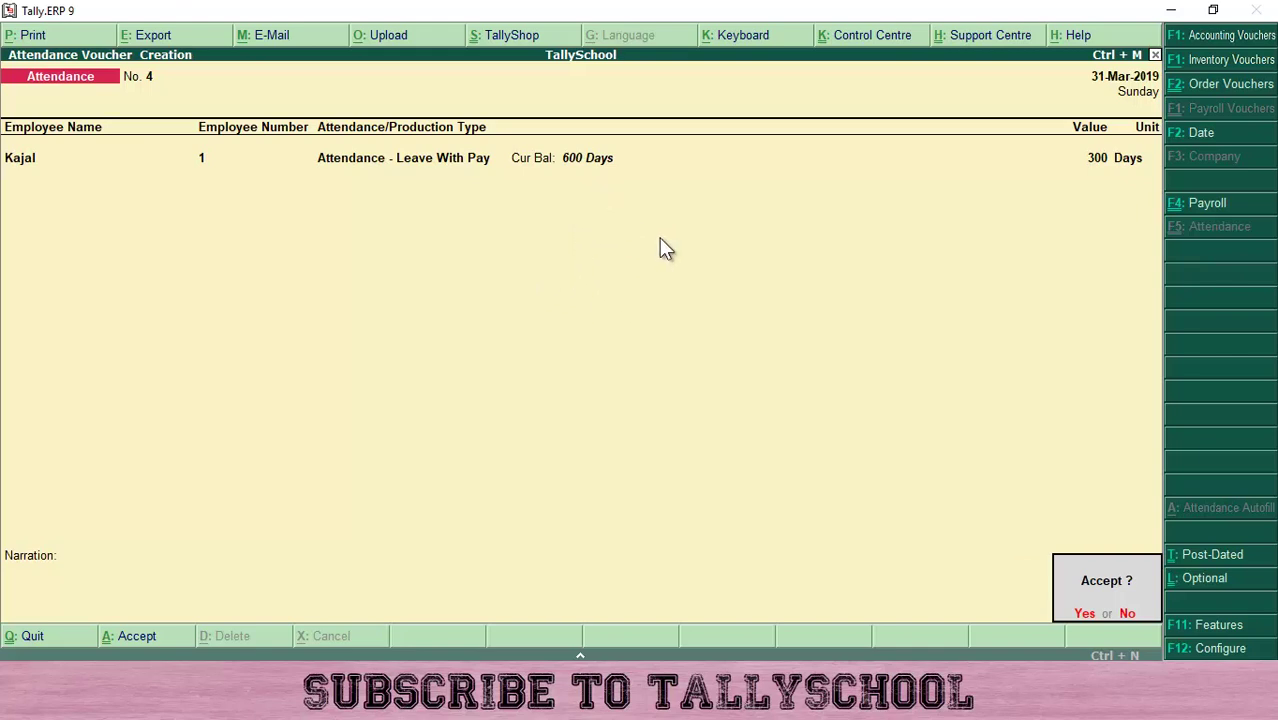
key("Escape")
key("BackSpace")
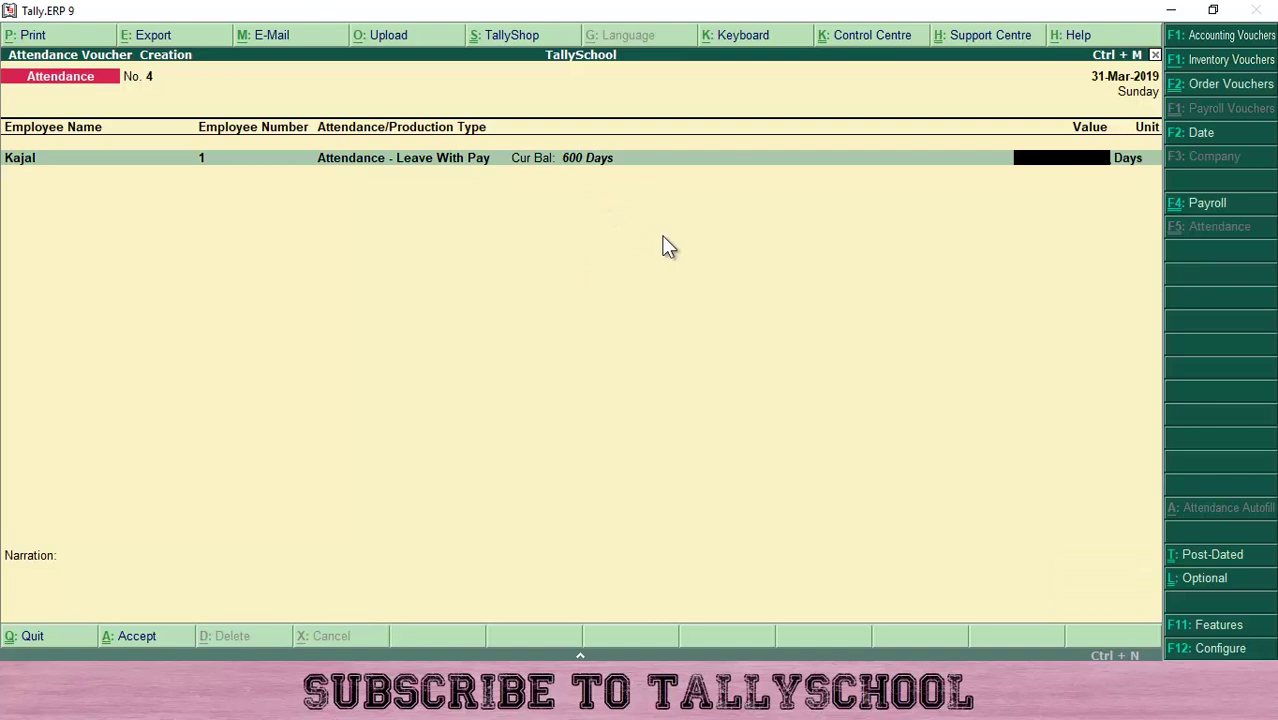
key("Escape")
key("Return")
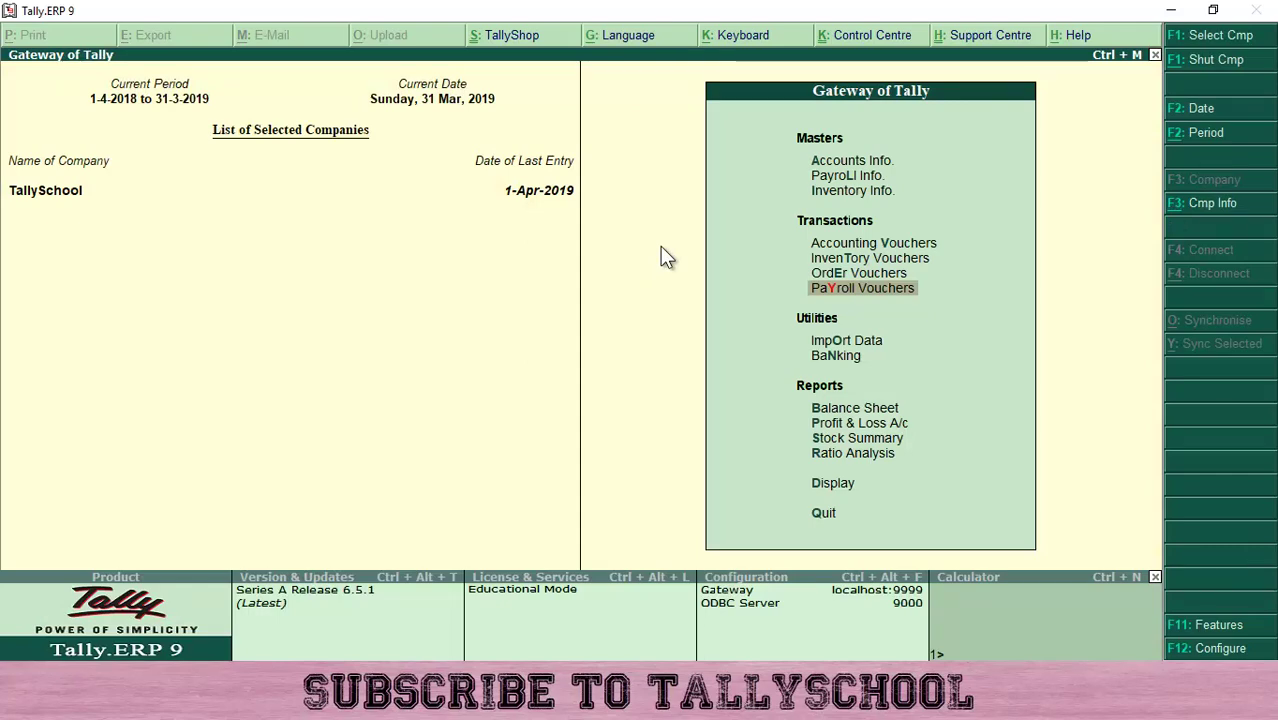
In a new attendance voucher, auto-fill Production Costs, Ajay, Production, 320, sorted by Employee Name
key("Return")
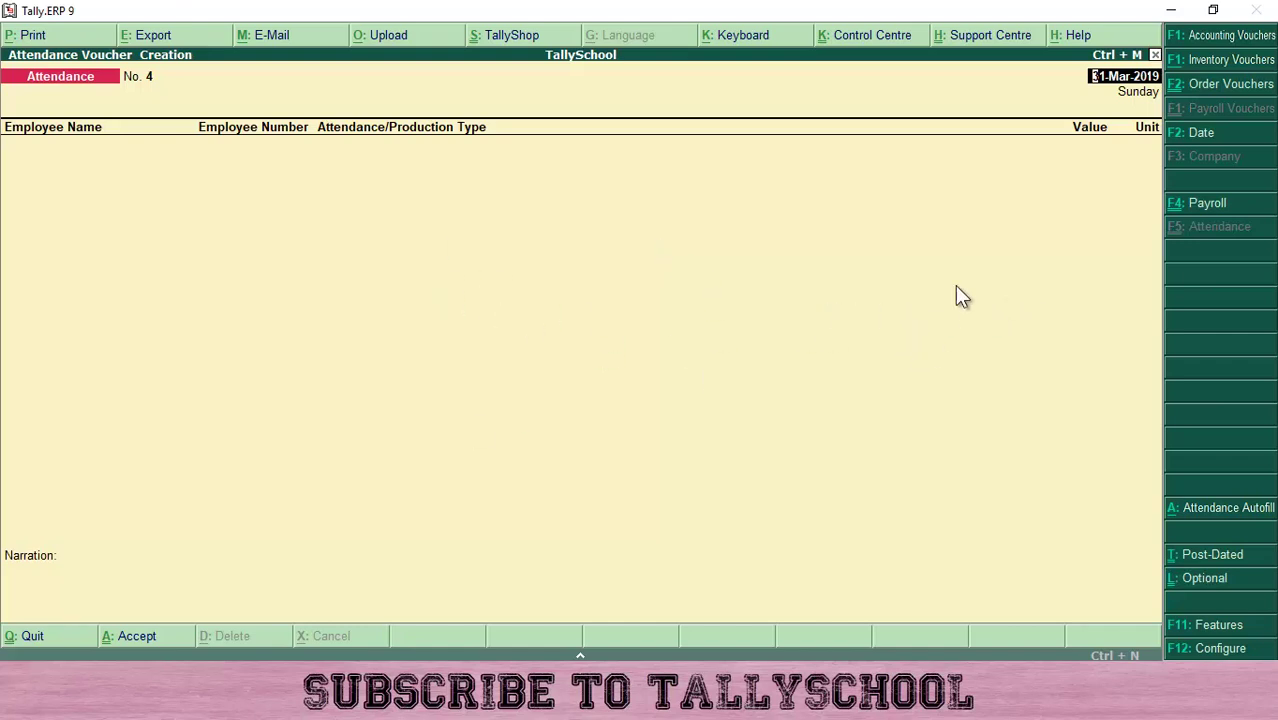
left_click(1210, 510)
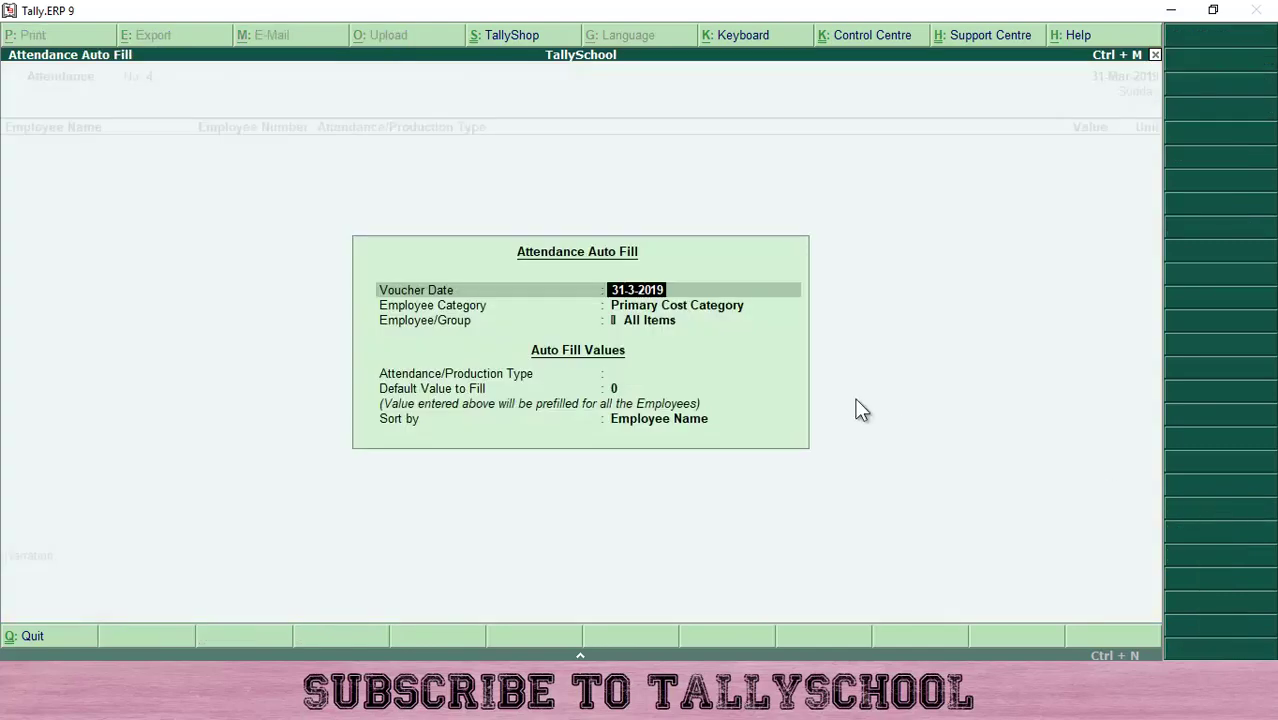
key("Return")
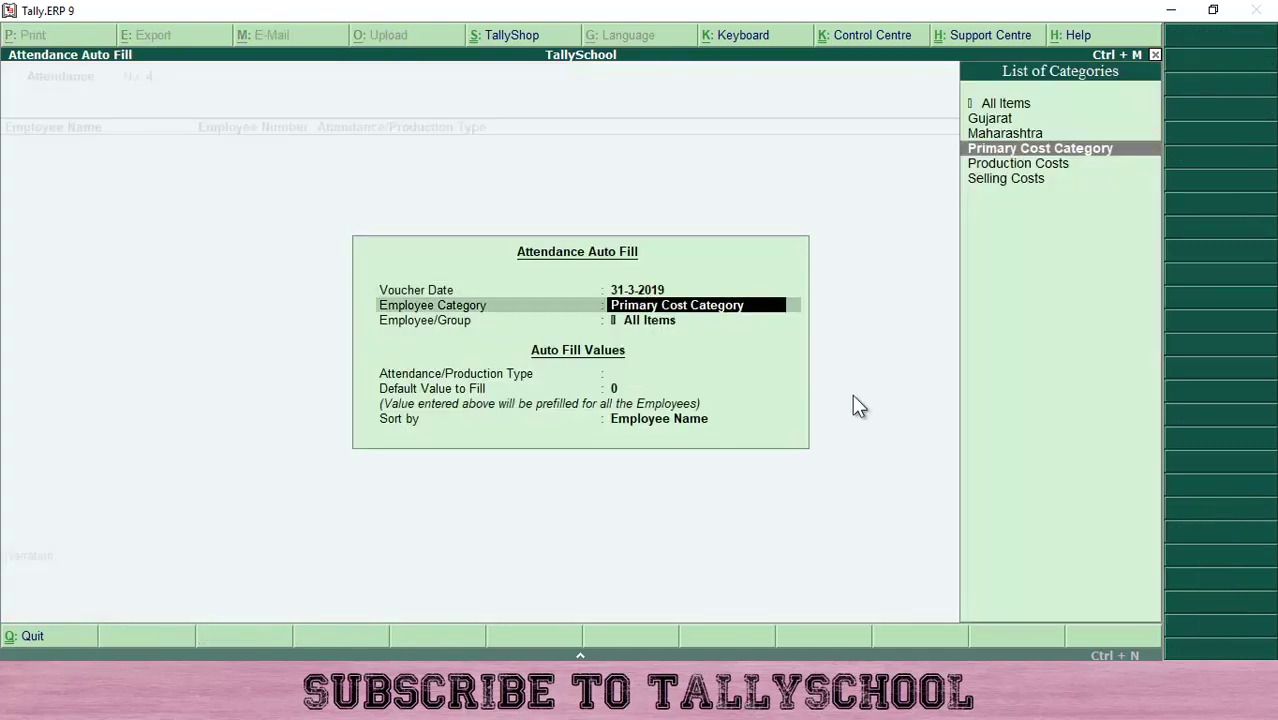
key("Down")
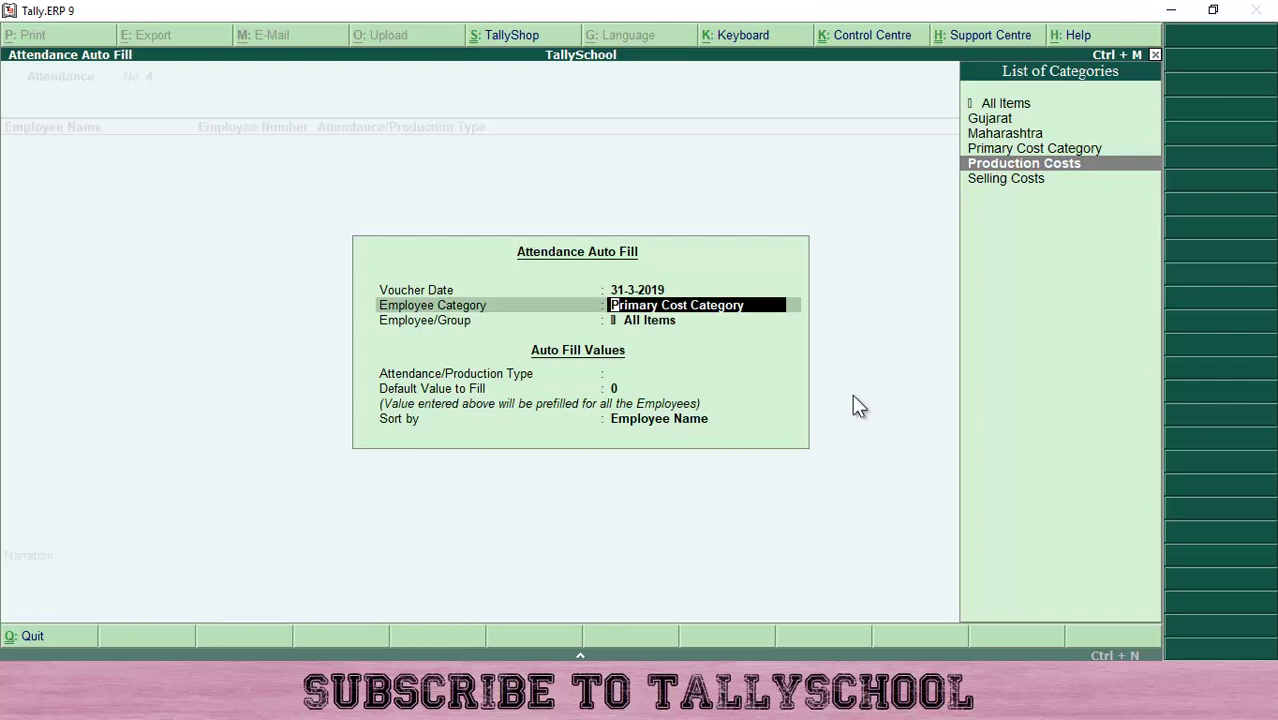
key("Return")
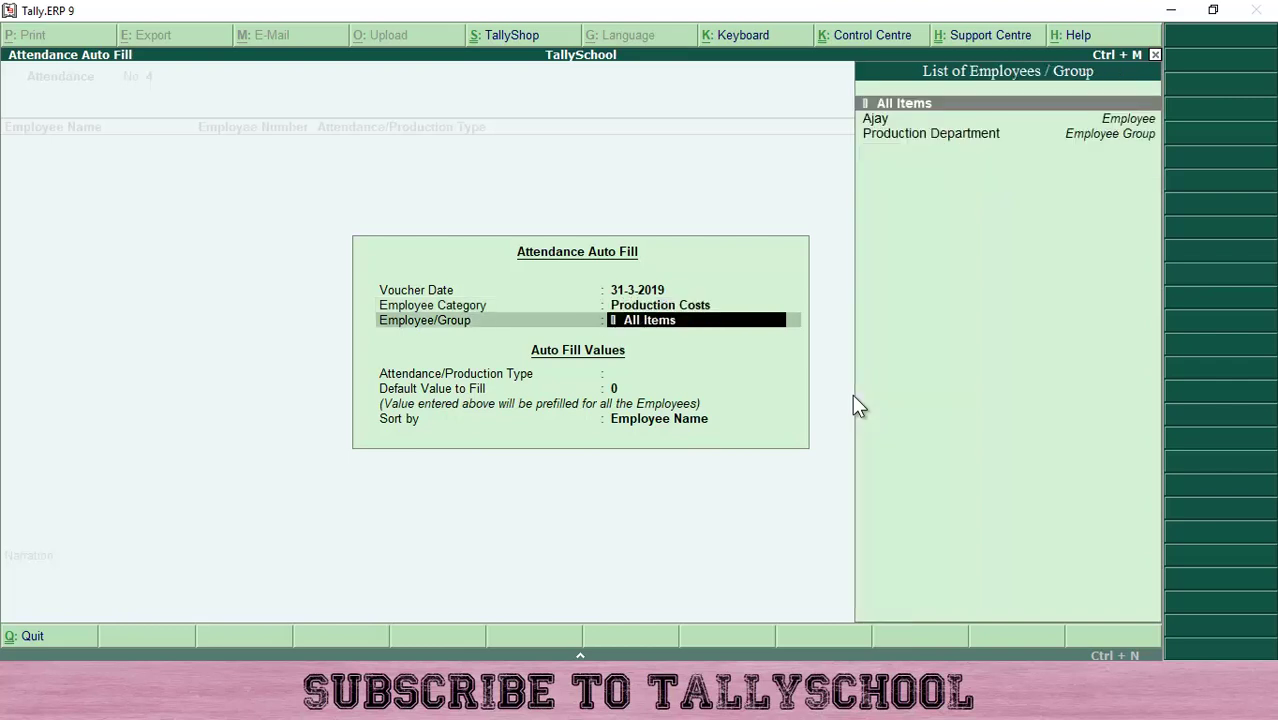
key("Down")
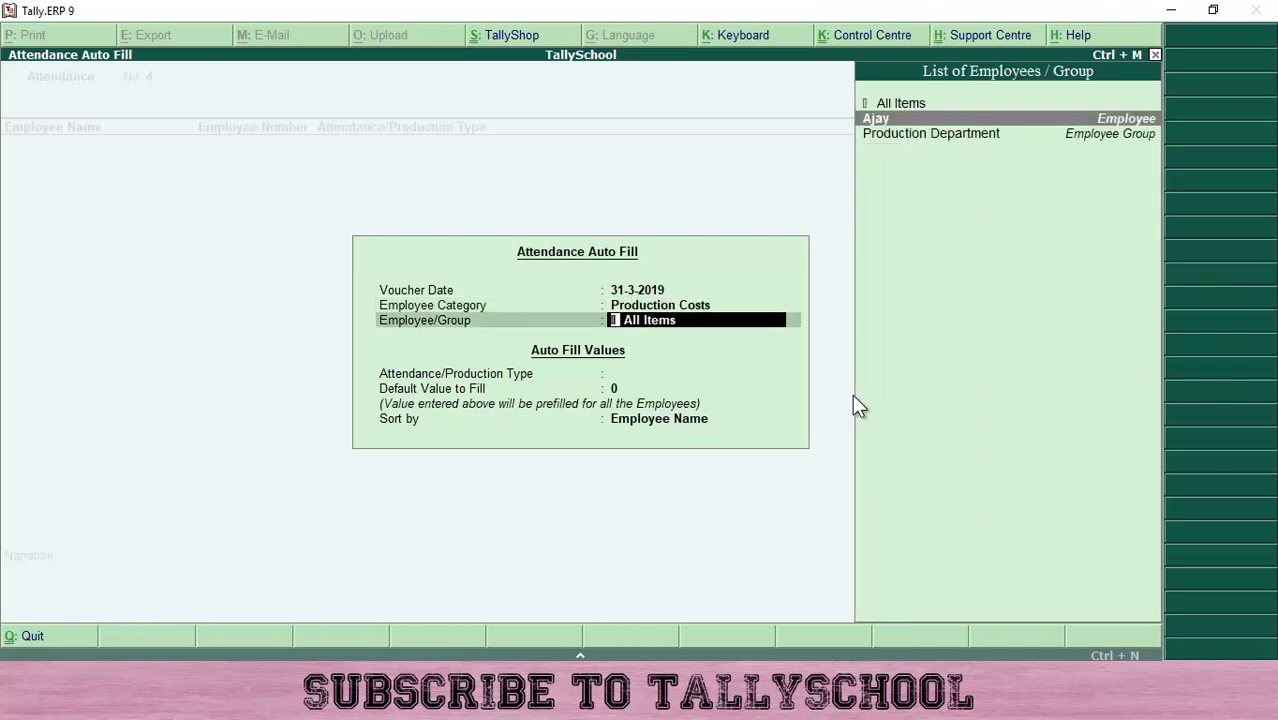
key("Return")
key("Down")
key("Down")
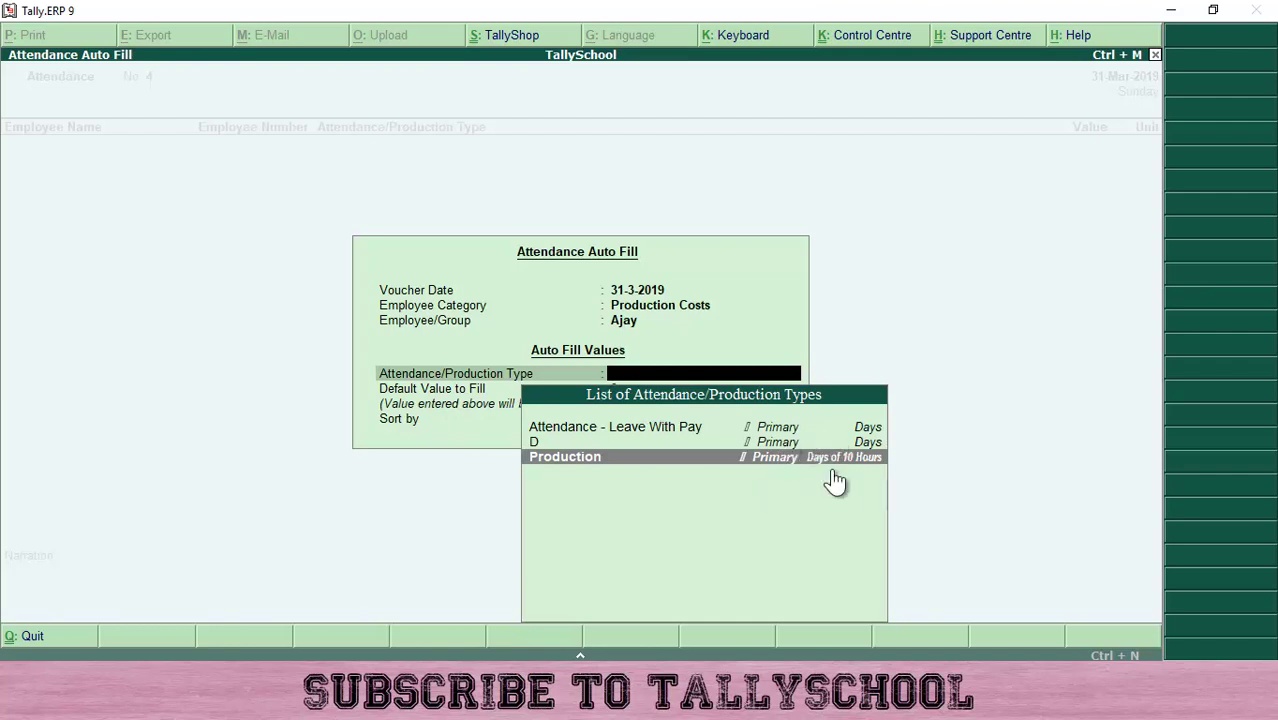
key("Return")
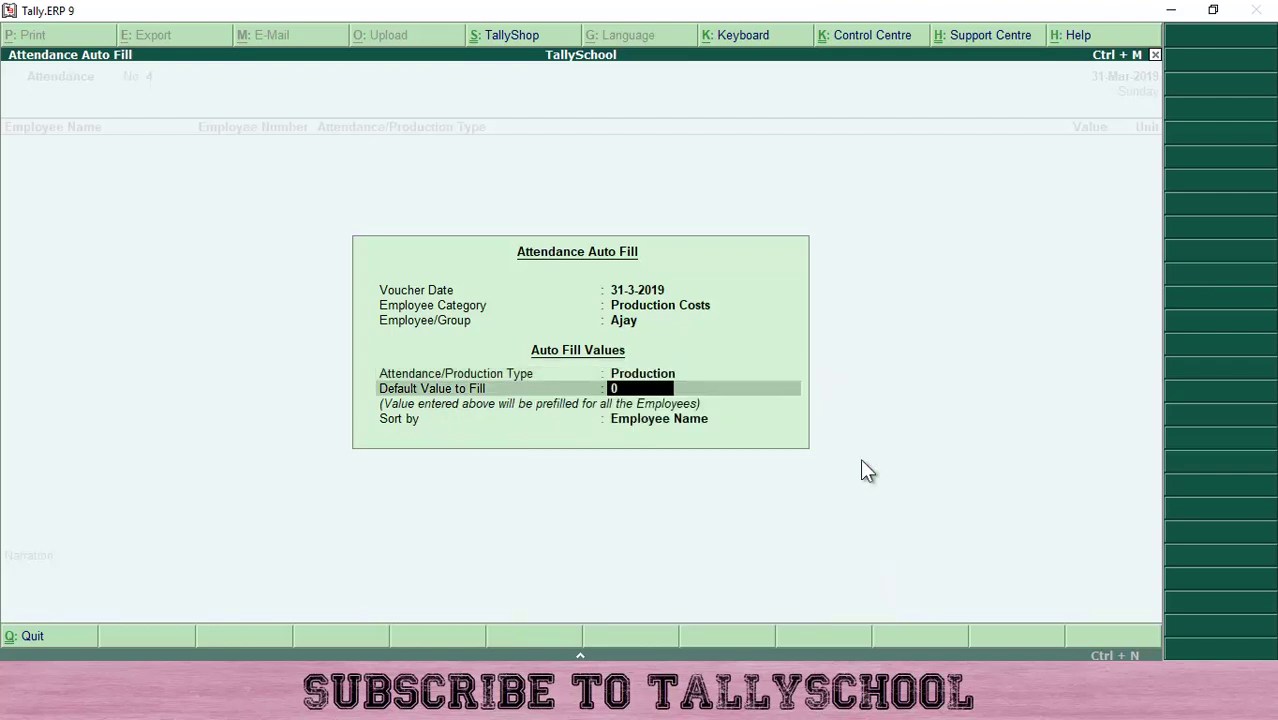
type("320")
key("Return")
key("Return")
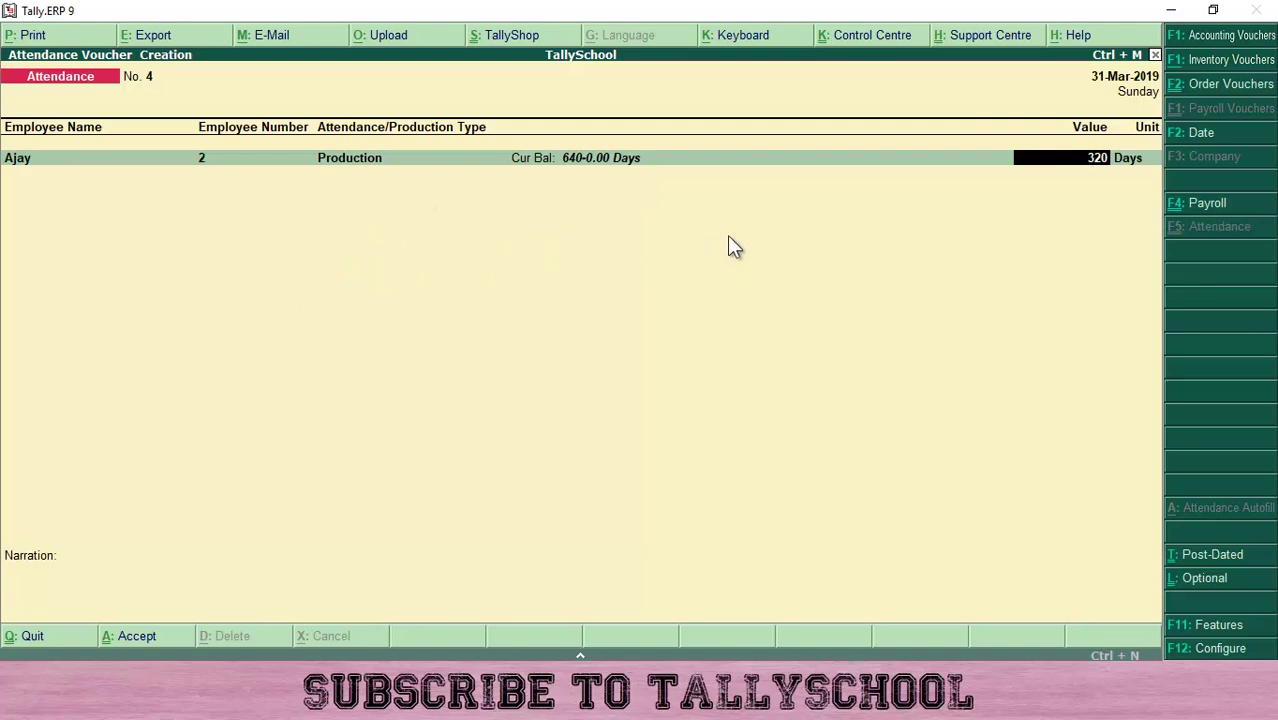
Accept Ajay's 320-day Production entry and exit back to the Gateway of Tally
key("Return")
key("Return")
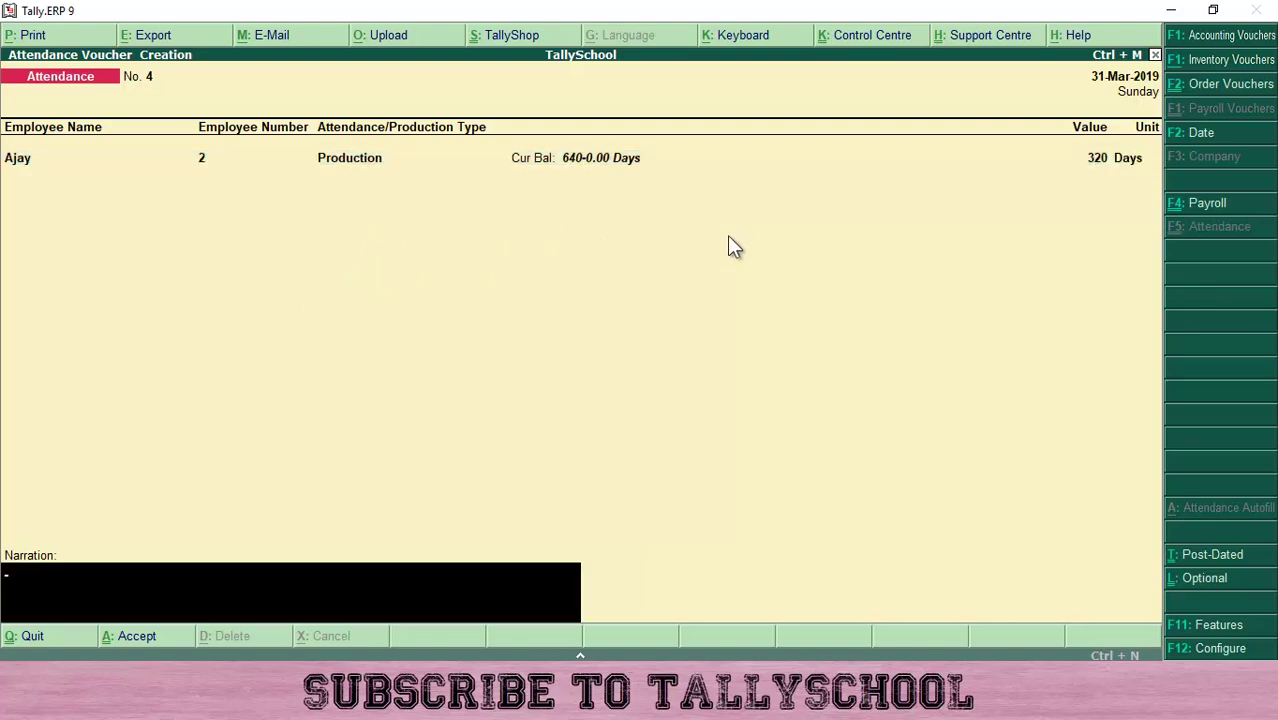
key("Return")
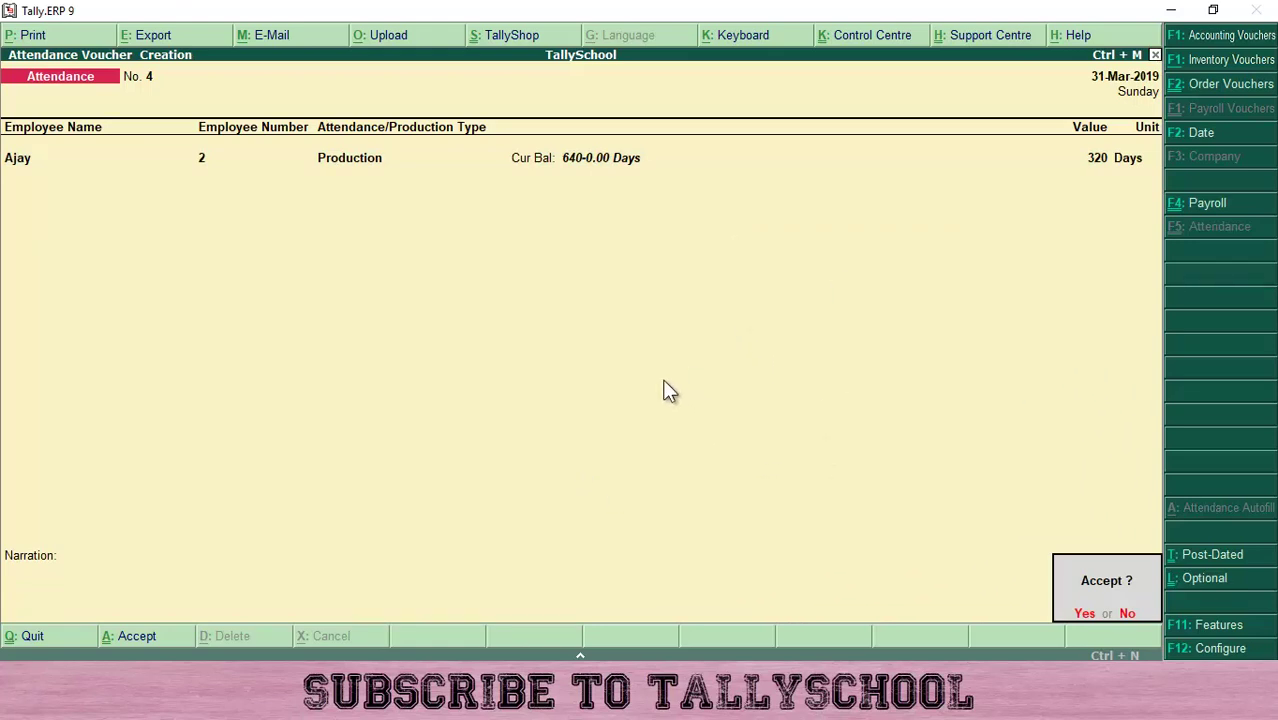
key("Escape")
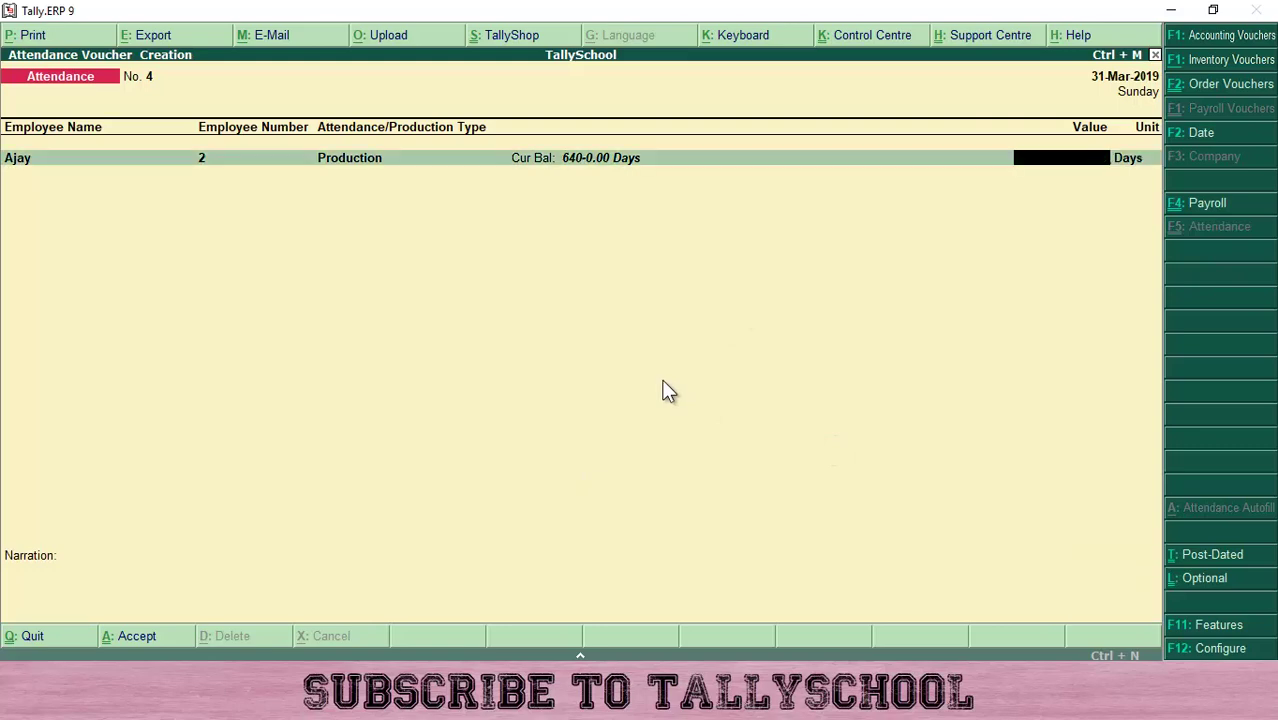
key("Escape")
key("Return")
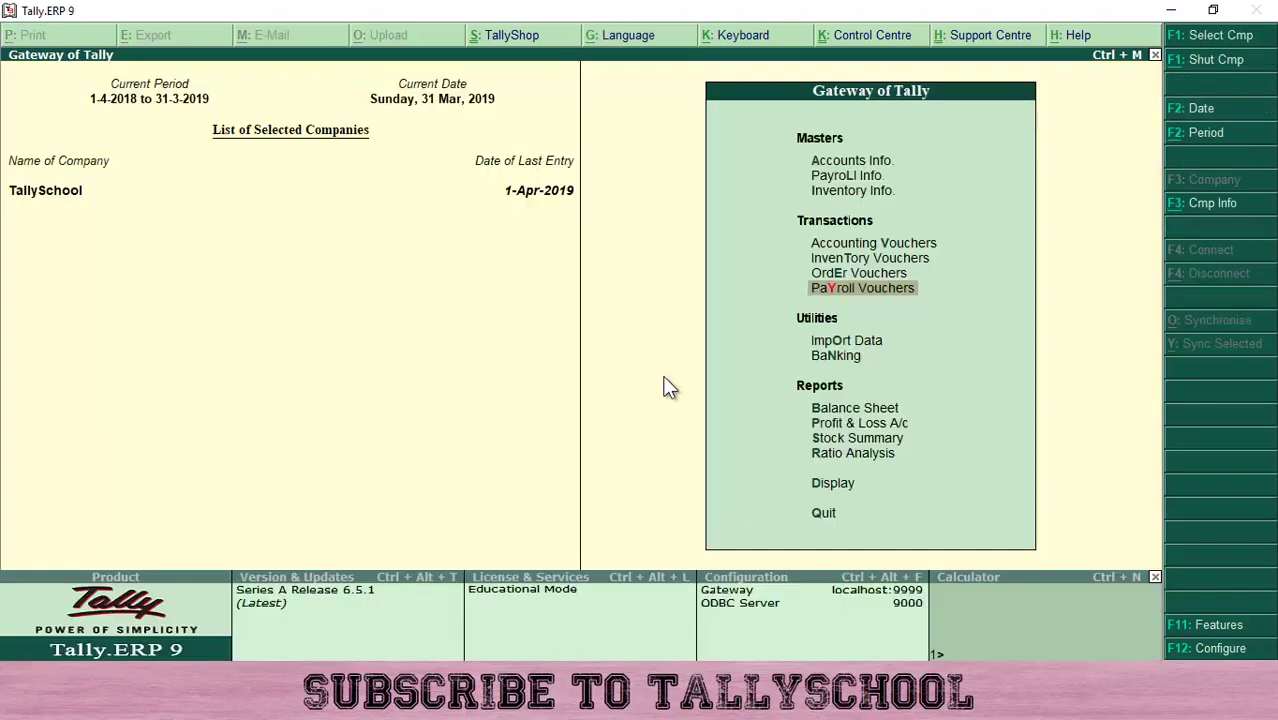